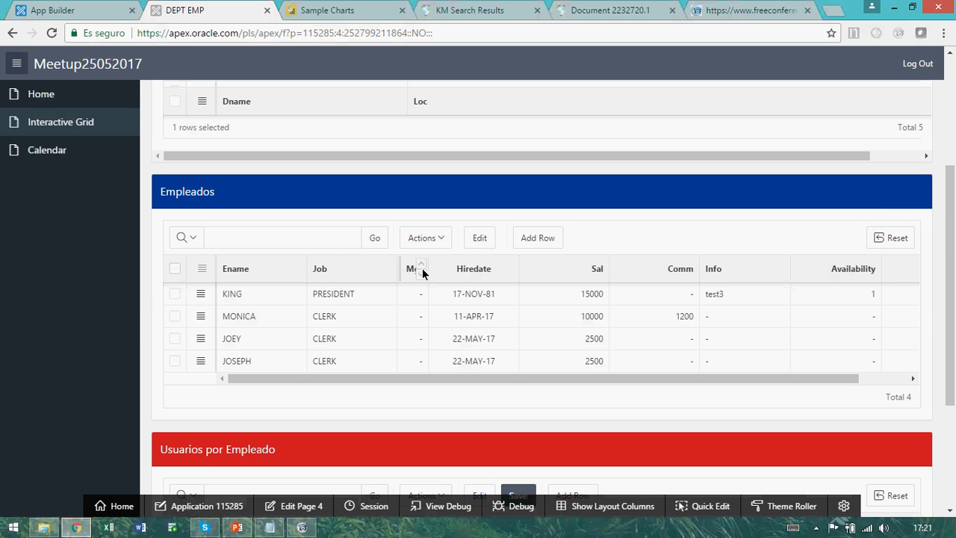
Step: Select the RESEARCH department and then ACCOUNTING, examining the Empleados grid for each one
{"action": "scroll", "coordinate": [421, 282], "scroll_direction": "up", "scroll_amount": 3}
{"action": "left_click", "coordinate": [292, 234]}
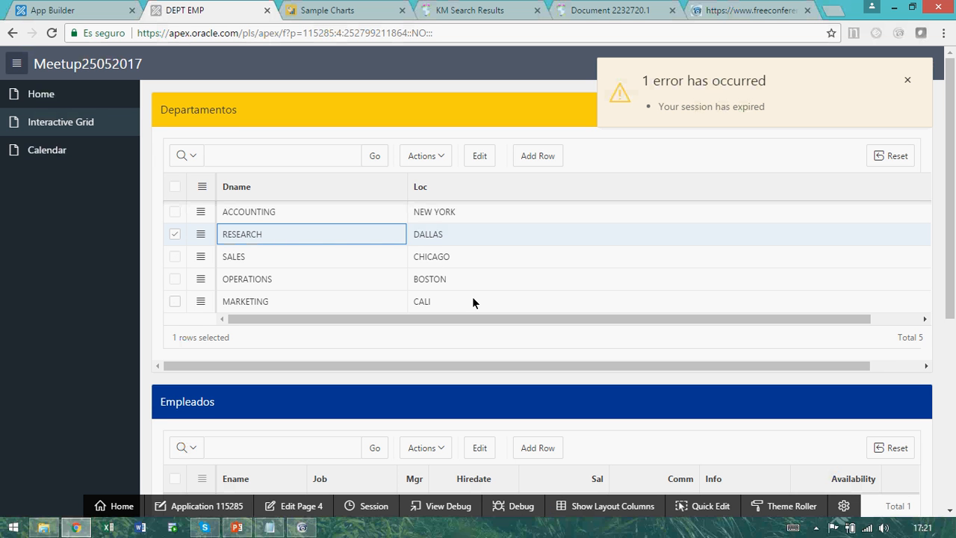
{"action": "scroll", "coordinate": [472, 297], "scroll_direction": "down", "scroll_amount": 2}
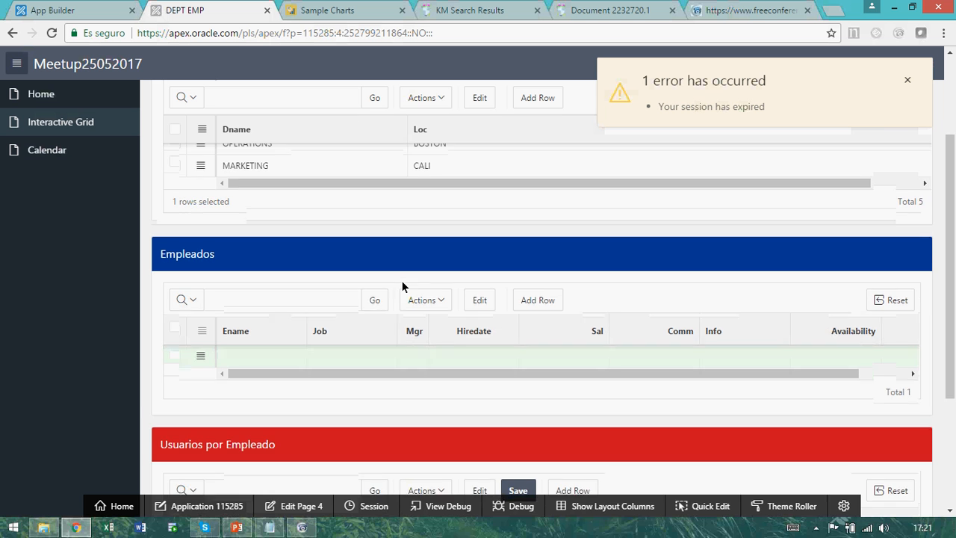
{"action": "scroll", "coordinate": [402, 286], "scroll_direction": "up", "scroll_amount": 2}
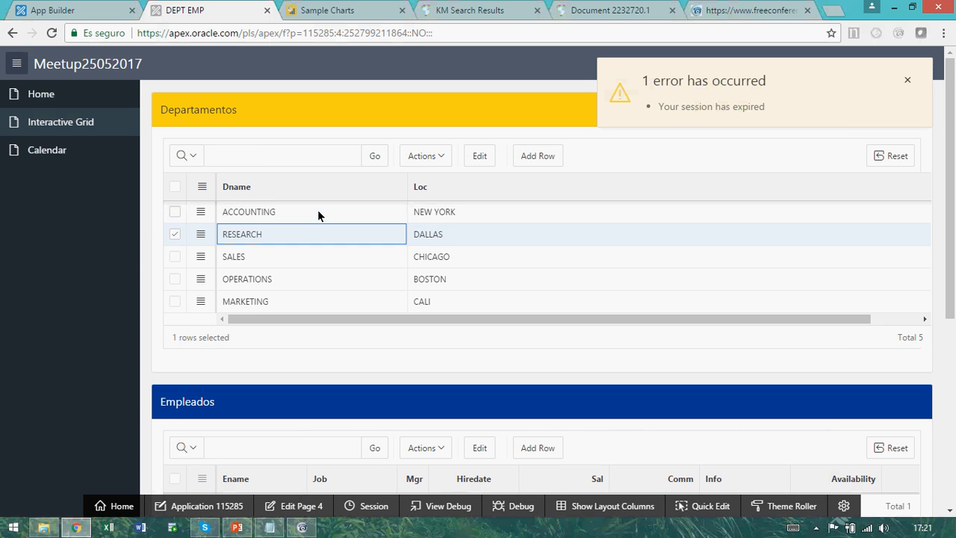
{"action": "left_click", "coordinate": [318, 213]}
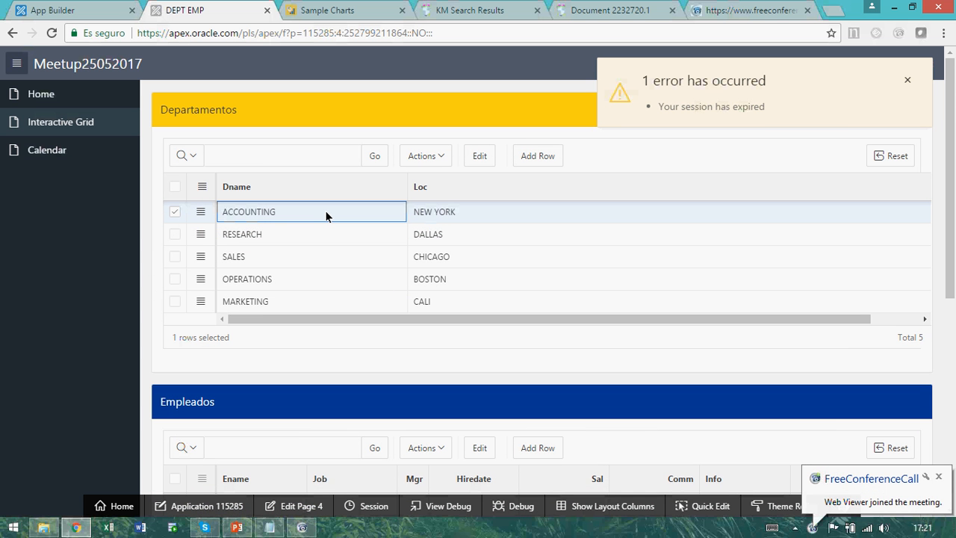
{"action": "scroll", "coordinate": [326, 216], "scroll_direction": "down", "scroll_amount": 2}
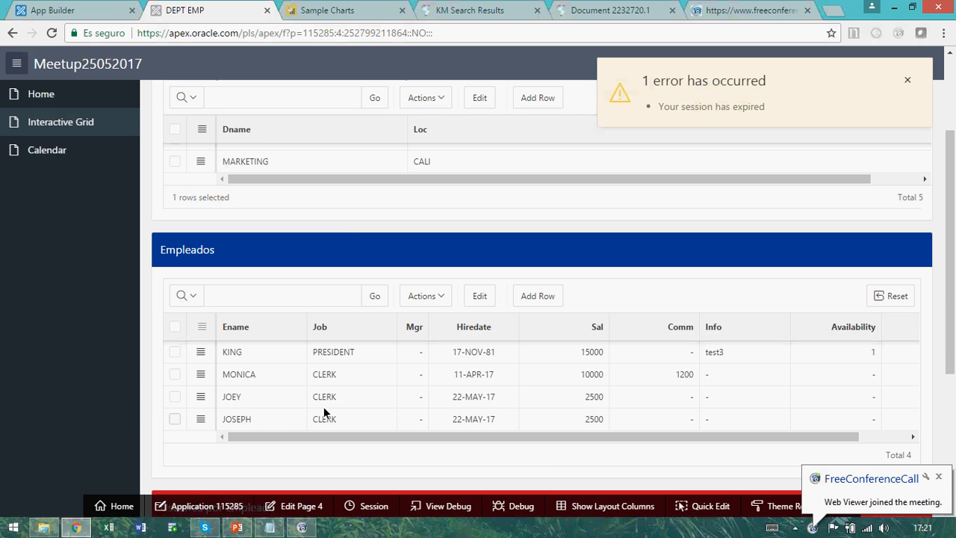
Step: Select SALES, OPERATIONS, RESEARCH, MARKETING and ACCOUNTING in turn, comparing the employees listed for each department
{"action": "scroll", "coordinate": [345, 233], "scroll_direction": "up", "scroll_amount": 1}
{"action": "left_click", "coordinate": [336, 192]}
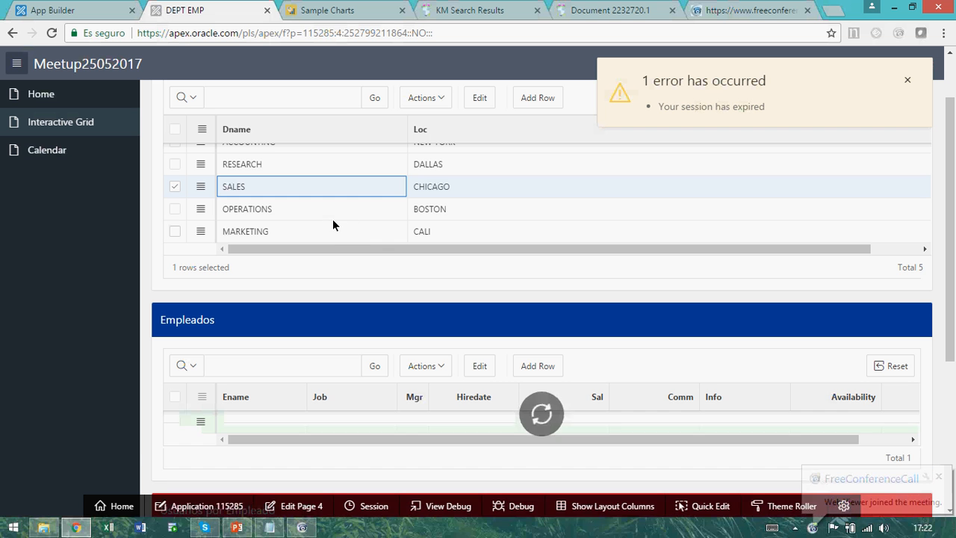
{"action": "left_click", "coordinate": [335, 210]}
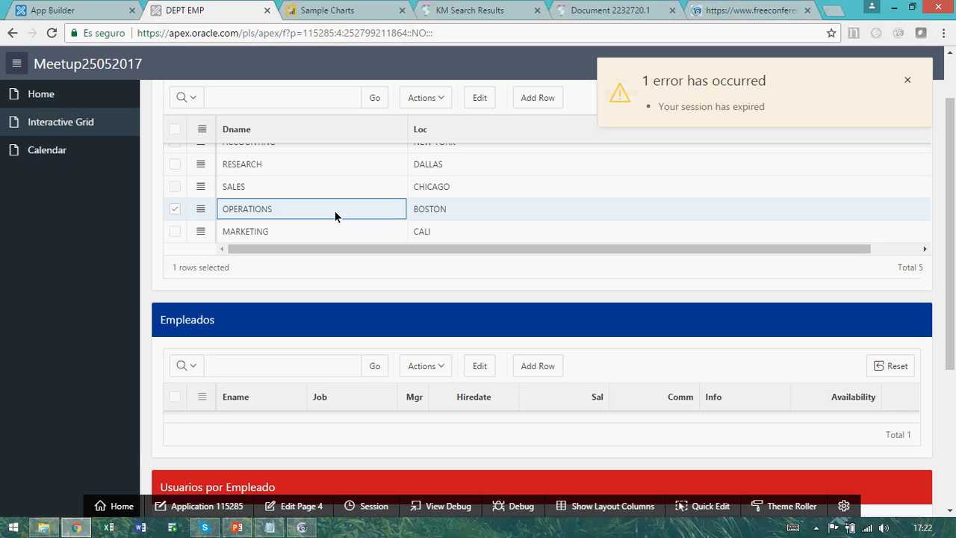
{"action": "scroll", "coordinate": [330, 204], "scroll_direction": "up", "scroll_amount": 1}
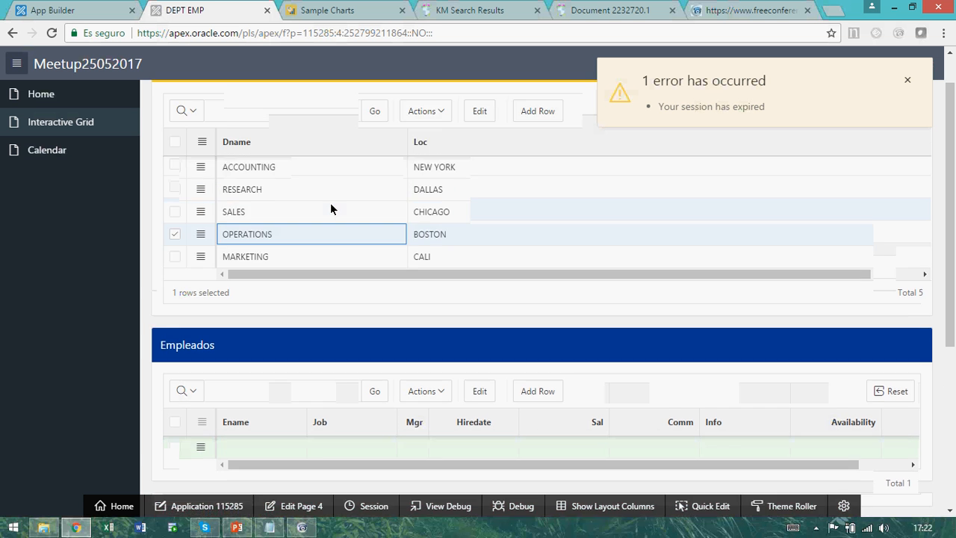
{"action": "scroll", "coordinate": [330, 203], "scroll_direction": "up", "scroll_amount": 1}
{"action": "left_click", "coordinate": [329, 233]}
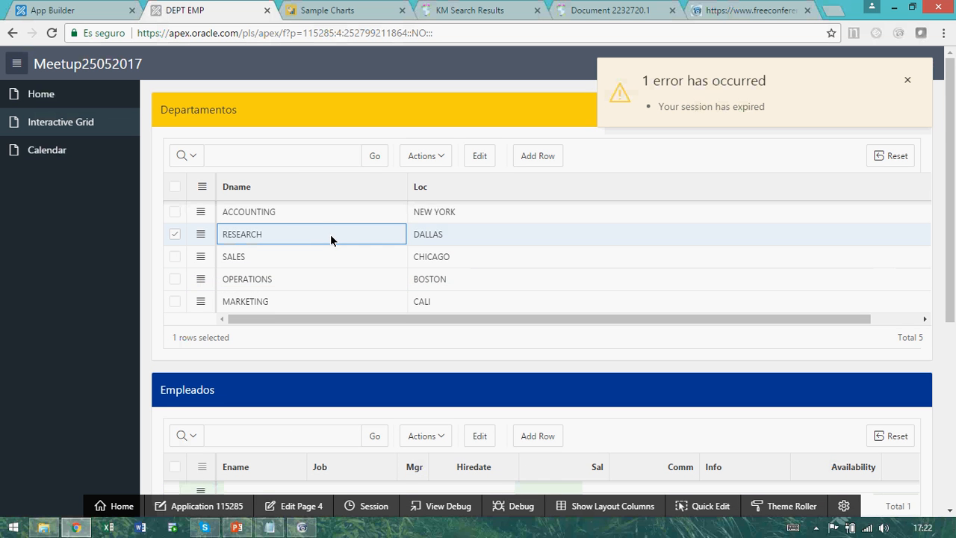
{"action": "scroll", "coordinate": [329, 236], "scroll_direction": "down", "scroll_amount": 2}
{"action": "left_click", "coordinate": [331, 163]}
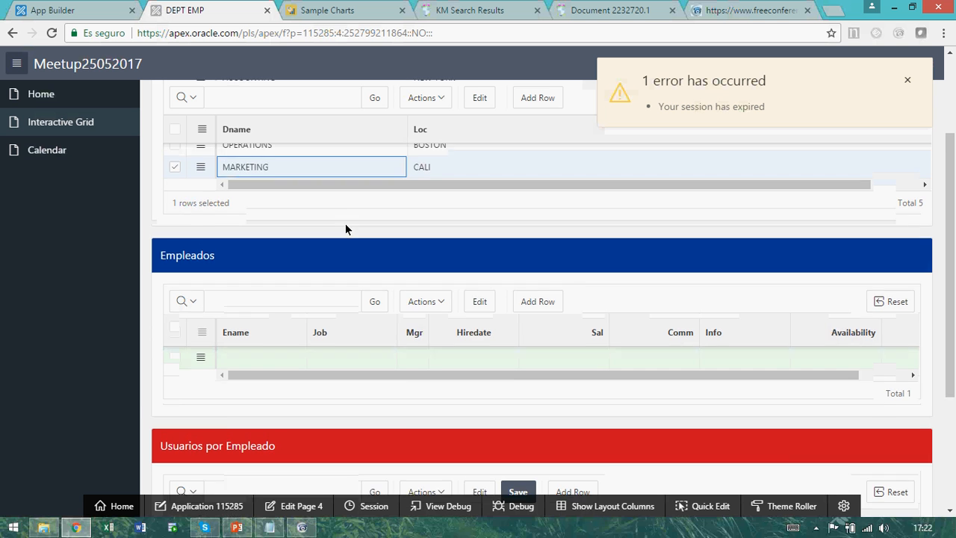
{"action": "scroll", "coordinate": [345, 225], "scroll_direction": "up", "scroll_amount": 2}
{"action": "left_click", "coordinate": [346, 217]}
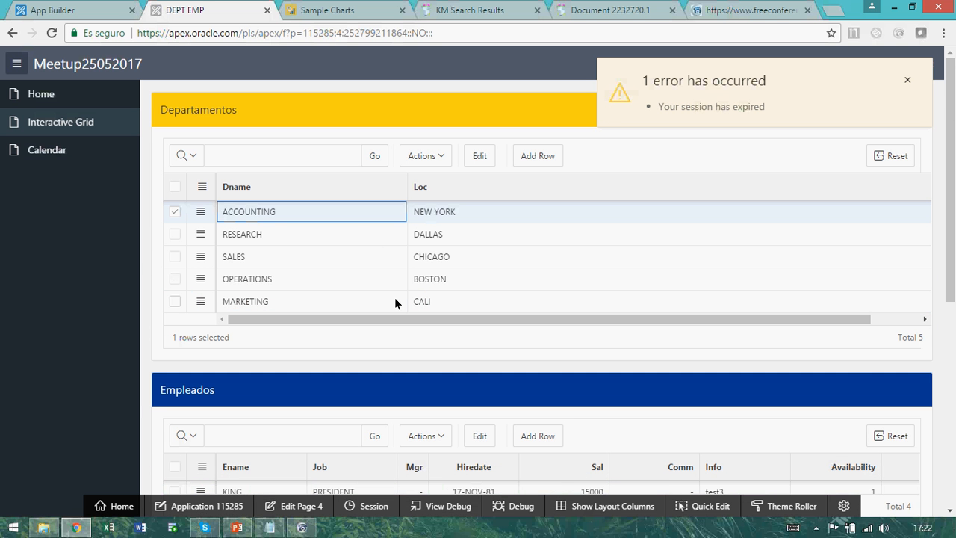
Step: Select the clerk with the 10000 salary in Empleados and examine the related rows in Usuarios por Empleado
{"action": "scroll", "coordinate": [389, 301], "scroll_direction": "down", "scroll_amount": 3}
{"action": "left_click", "coordinate": [319, 303]}
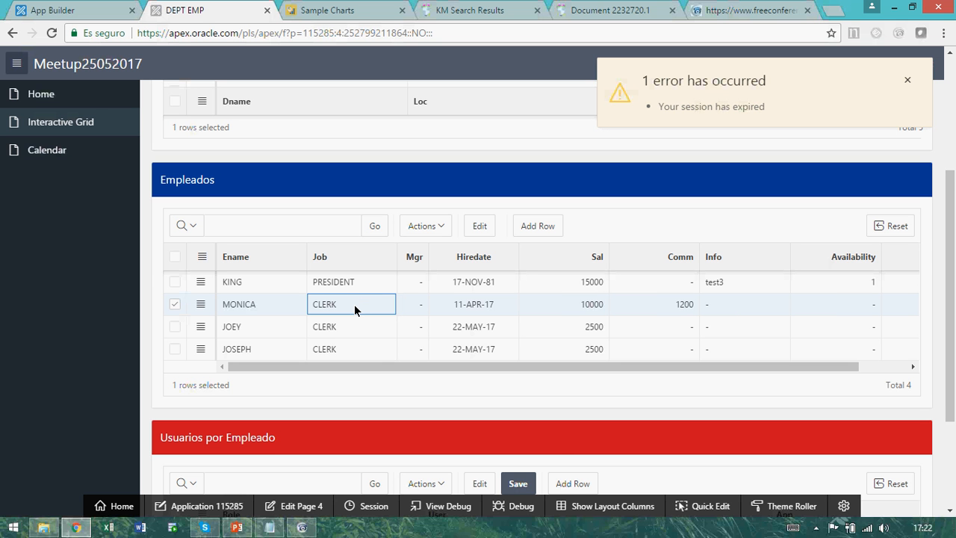
{"action": "scroll", "coordinate": [361, 306], "scroll_direction": "down", "scroll_amount": 2}
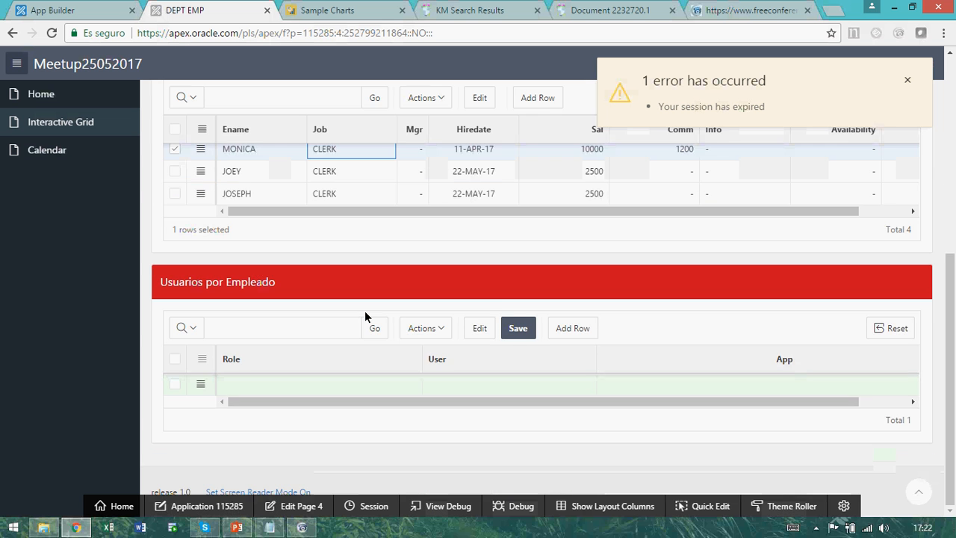
{"action": "scroll", "coordinate": [364, 311], "scroll_direction": "up", "scroll_amount": 2}
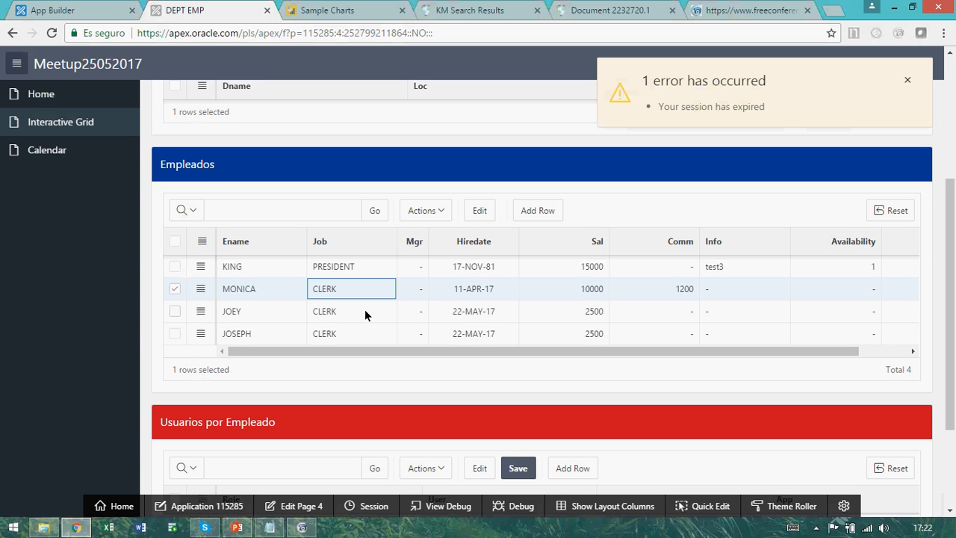
{"action": "scroll", "coordinate": [372, 315], "scroll_direction": "down", "scroll_amount": 2}
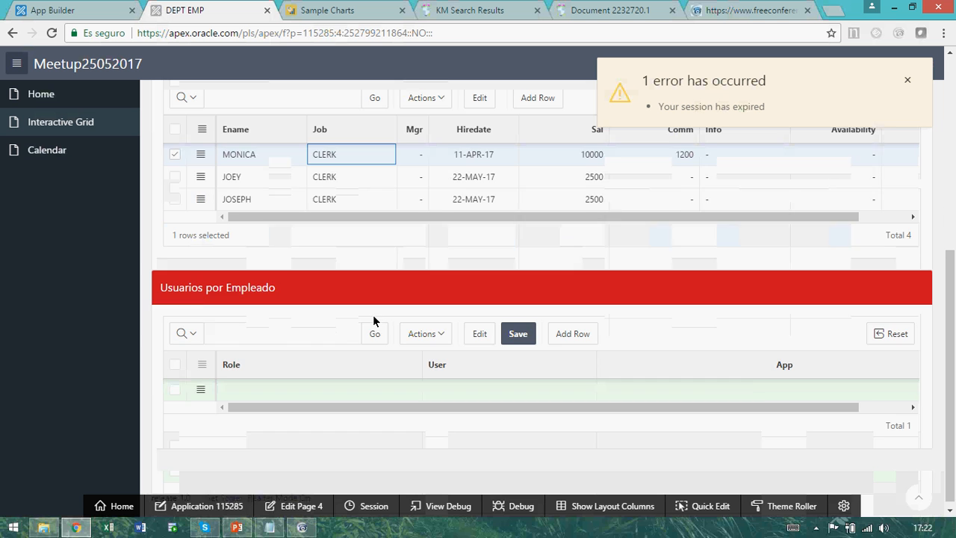
{"action": "scroll", "coordinate": [379, 320], "scroll_direction": "up", "scroll_amount": 1}
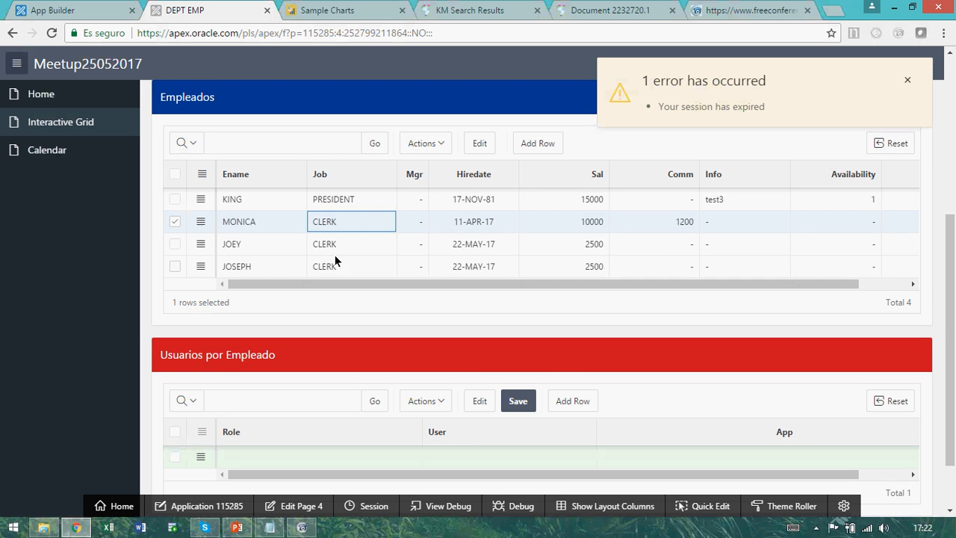
{"action": "scroll", "coordinate": [335, 258], "scroll_direction": "up", "scroll_amount": 4}
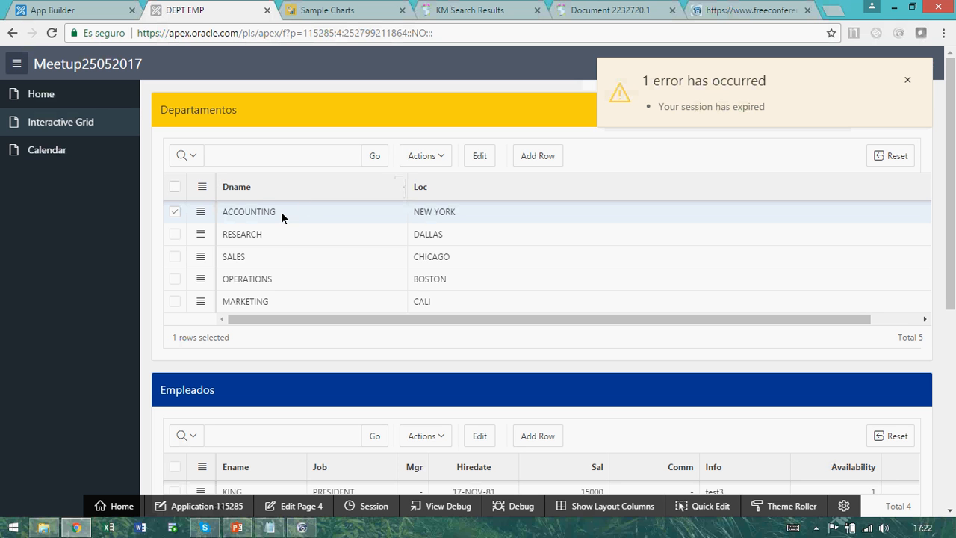
Step: Duplicate the ACCOUNTING department row and rename the copy as ACCOUNTING_v1
{"action": "left_click", "coordinate": [199, 213]}
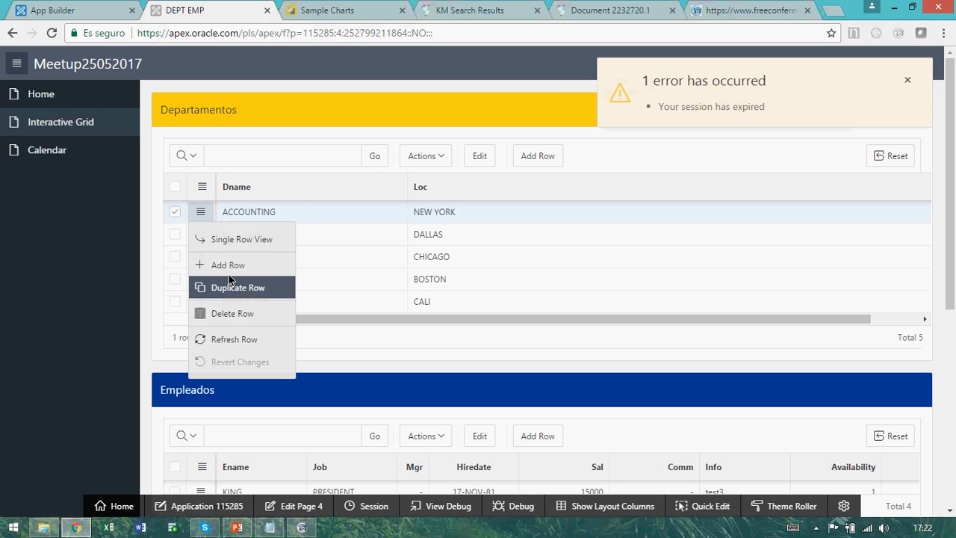
{"action": "left_click", "coordinate": [271, 294]}
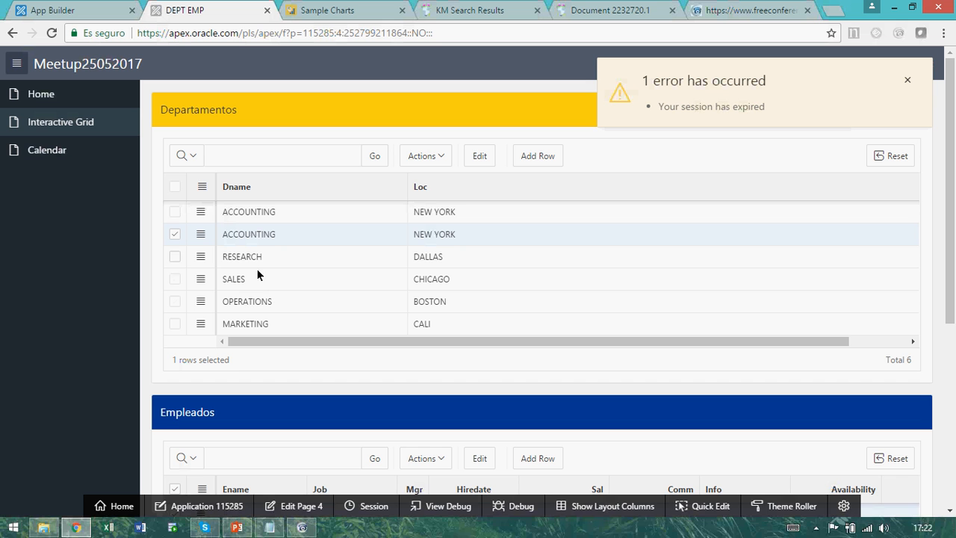
{"action": "double_click", "coordinate": [264, 232]}
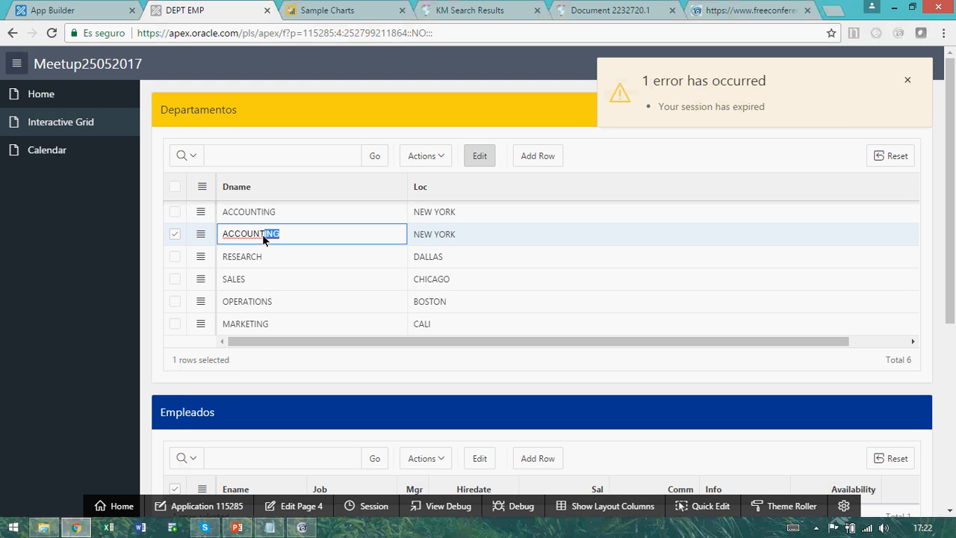
{"action": "type", "text": "_v1"}
{"action": "left_click", "coordinate": [602, 188]}
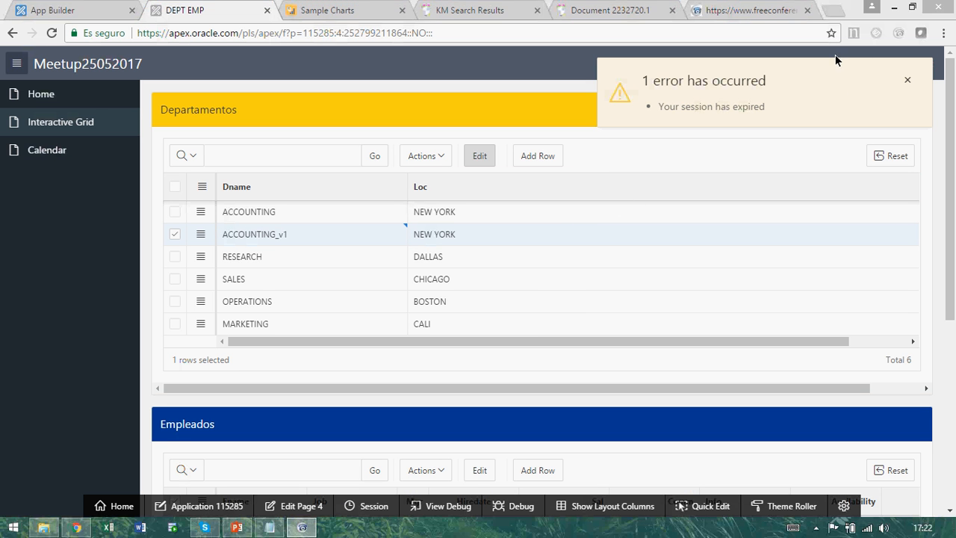
Step: Dismiss the session error notice and log out of the application, discarding the unsaved grid changes
{"action": "left_click", "coordinate": [908, 79]}
{"action": "left_click", "coordinate": [909, 63]}
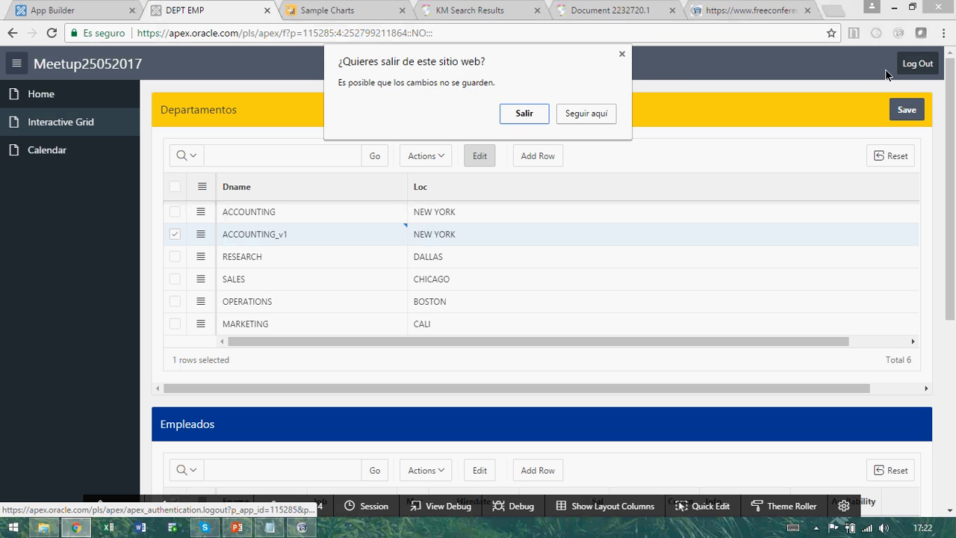
{"action": "left_click", "coordinate": [525, 112]}
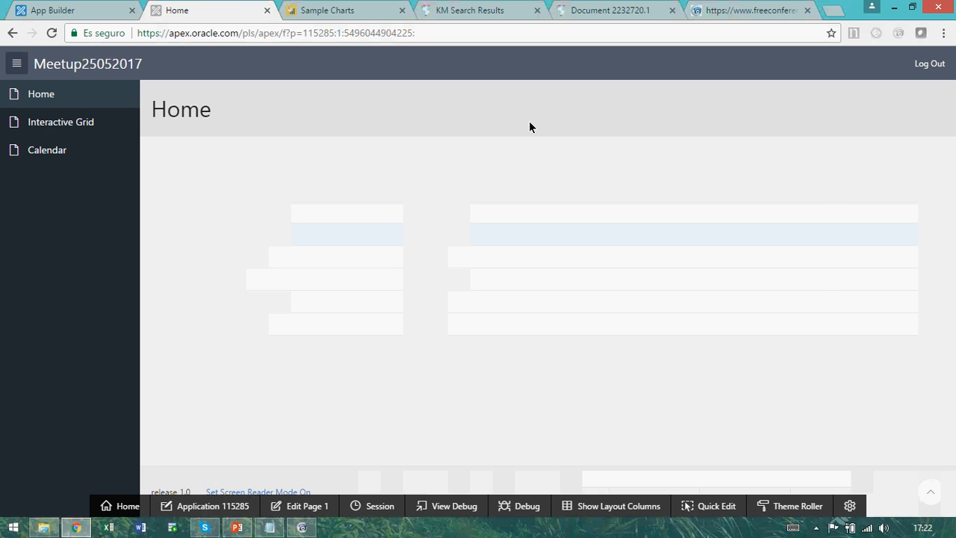
Step: Reload the application's Home page and open the Interactive Grid page
{"action": "left_click", "coordinate": [460, 37]}
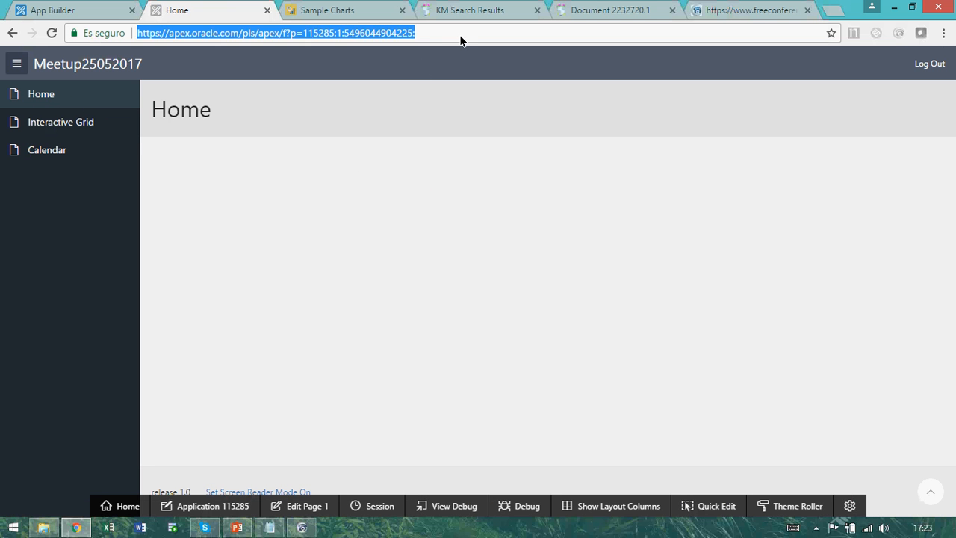
{"action": "key", "text": "Return"}
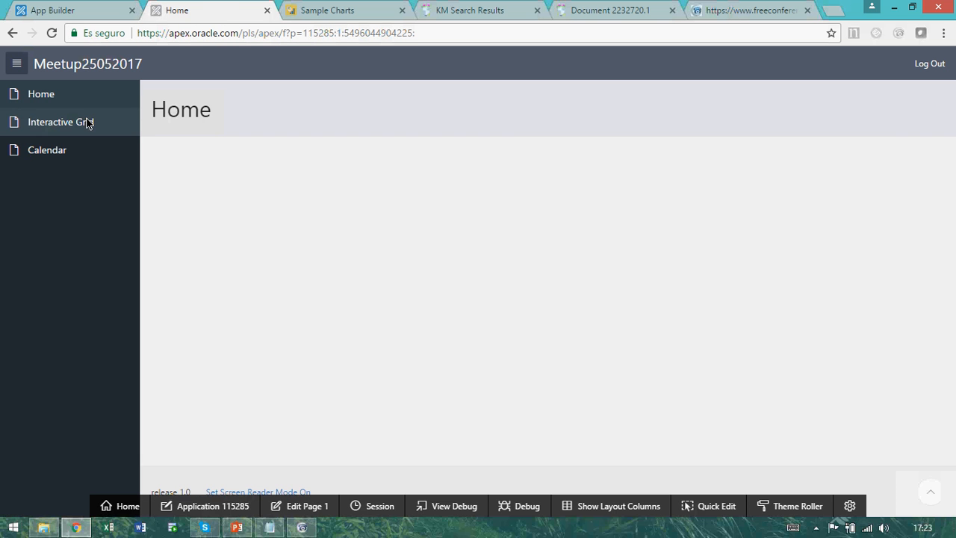
{"action": "left_click", "coordinate": [123, 156]}
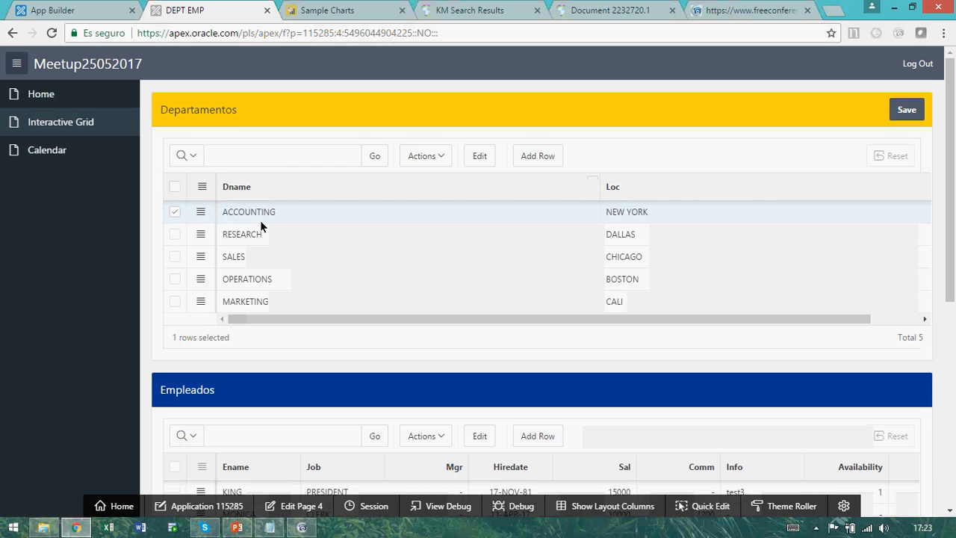
Step: Select the RESEARCH department and review its employees and their users in the detail grids
{"action": "left_click", "coordinate": [264, 235]}
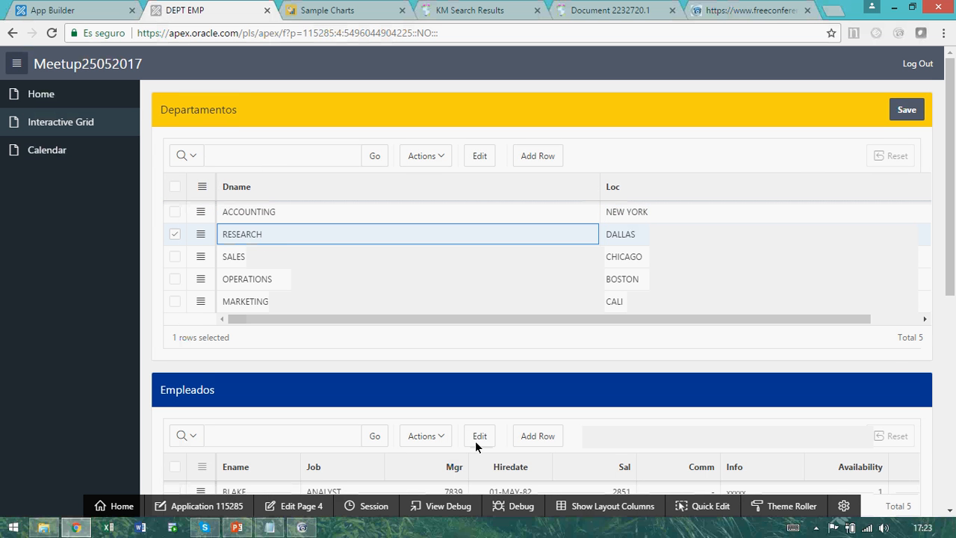
{"action": "scroll", "coordinate": [455, 439], "scroll_direction": "down", "scroll_amount": 4}
{"action": "scroll", "coordinate": [416, 382], "scroll_direction": "up", "scroll_amount": 3}
{"action": "scroll", "coordinate": [413, 381], "scroll_direction": "up", "scroll_amount": 1}
Step: Duplicate the ACCOUNTING row in the Departamentos grid
{"action": "left_click", "coordinate": [300, 211]}
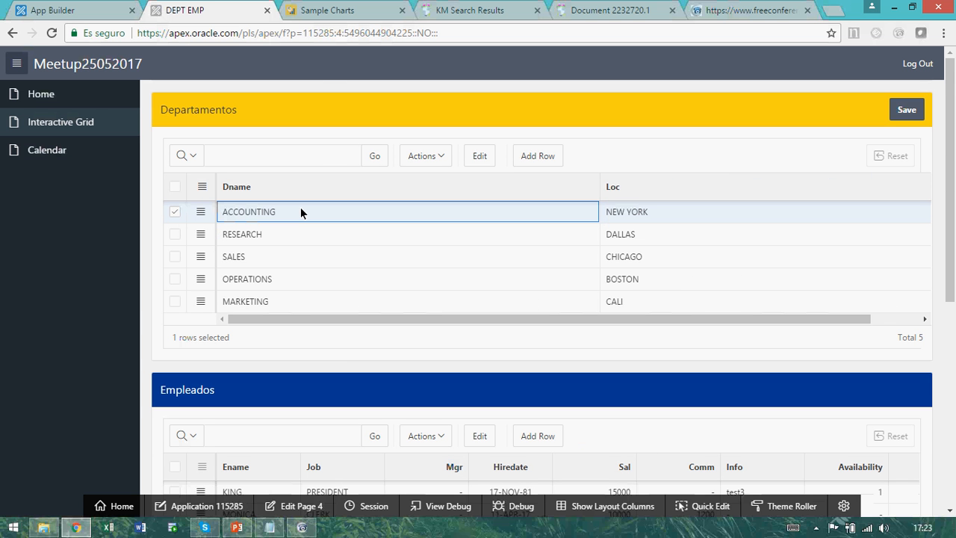
{"action": "left_click", "coordinate": [205, 211]}
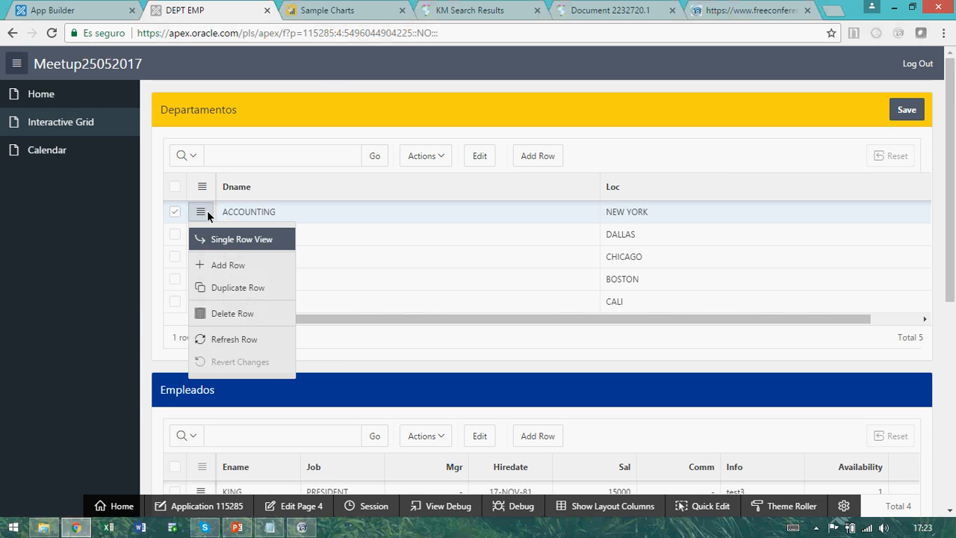
{"action": "left_click", "coordinate": [235, 289]}
{"action": "left_click", "coordinate": [292, 236]}
{"action": "left_click", "coordinate": [837, 222]}
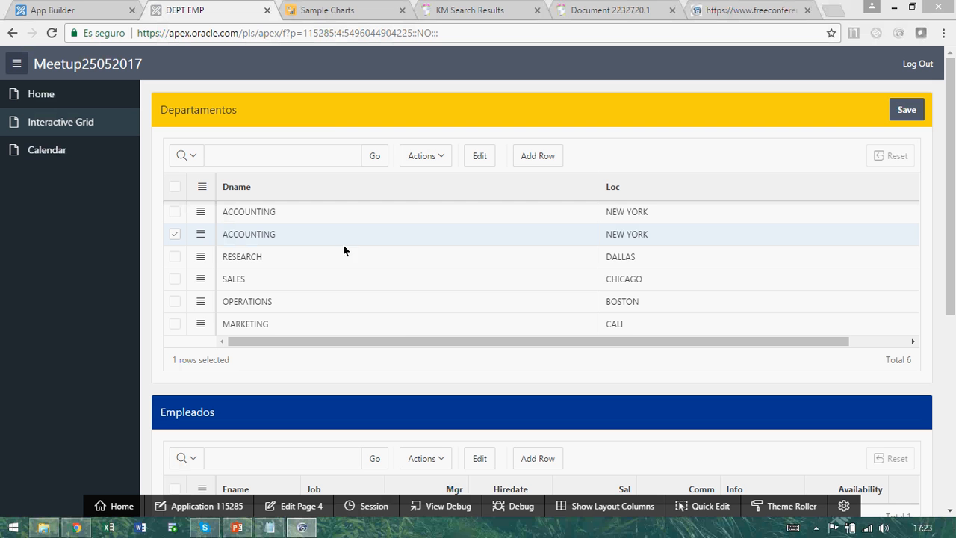
Step: Rename the duplicated department as ACCOUNTING_v2 and save the Departamentos grid
{"action": "left_click", "coordinate": [333, 142]}
{"action": "left_click", "coordinate": [286, 234]}
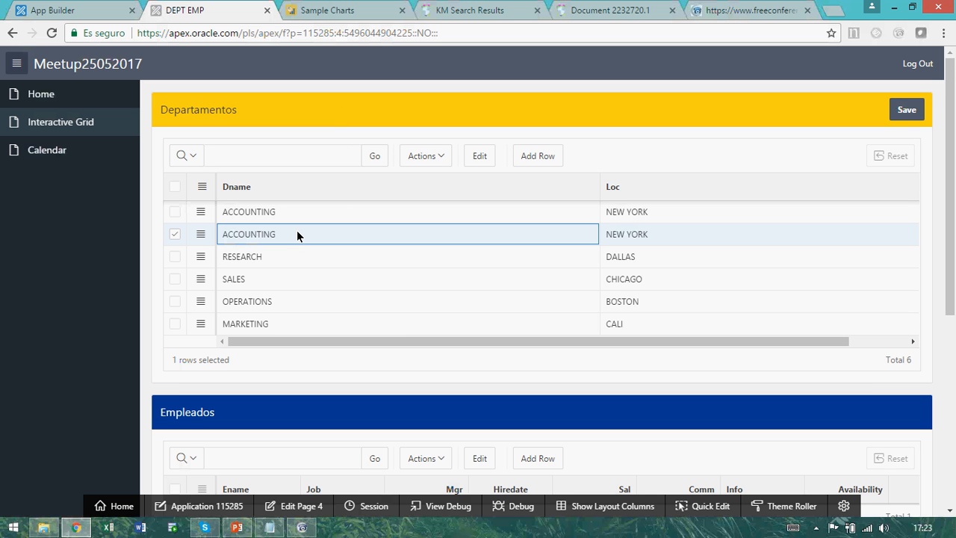
{"action": "left_click", "coordinate": [296, 234]}
{"action": "type", "text": "_v2"}
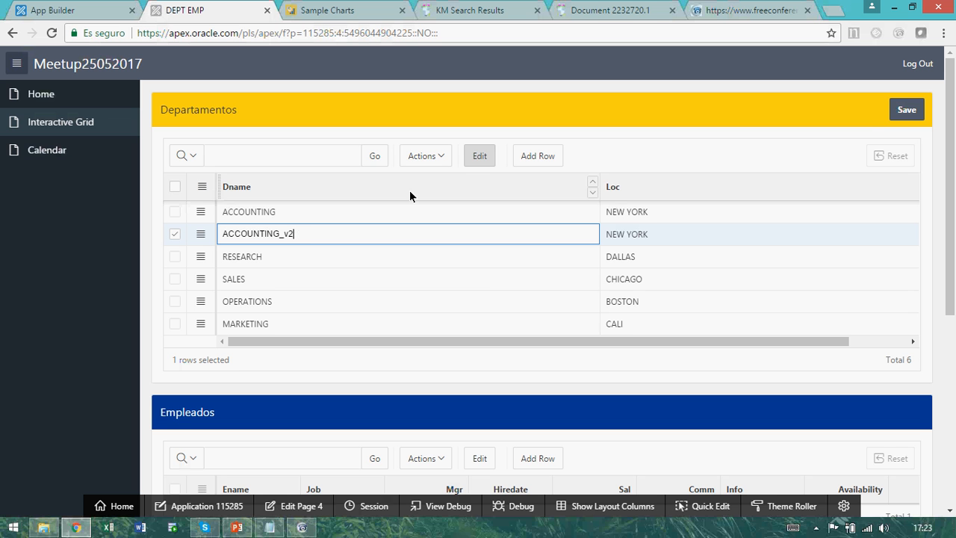
{"action": "left_click", "coordinate": [911, 112]}
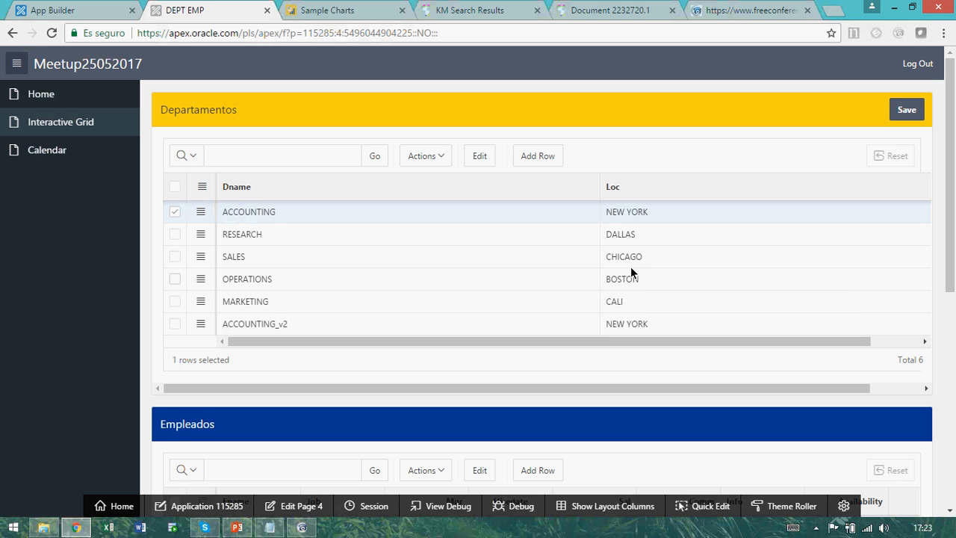
Step: Select the second and third ACCOUNTING employees in turn and compare their roles and users in the Usuarios por Empleado grid
{"action": "scroll", "coordinate": [526, 298], "scroll_direction": "down", "scroll_amount": 1}
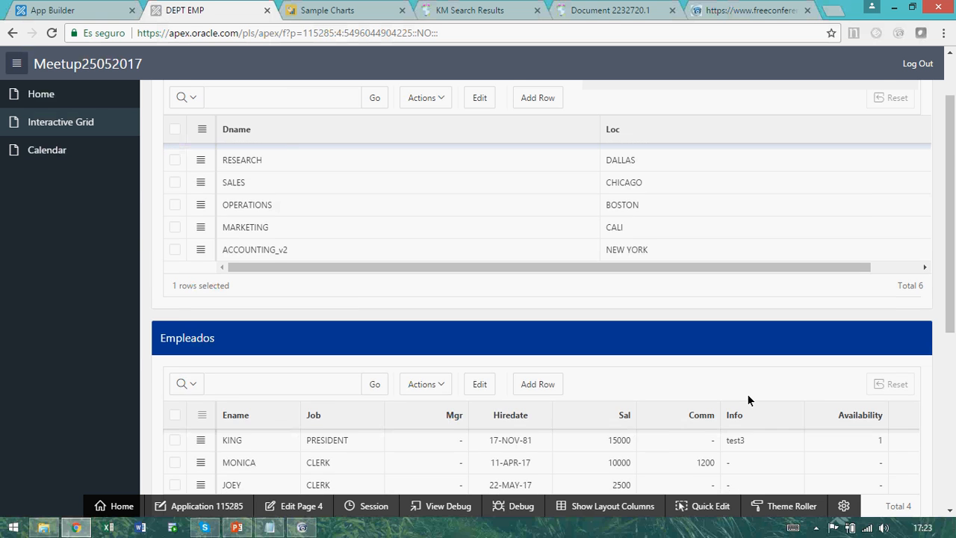
{"action": "scroll", "coordinate": [747, 393], "scroll_direction": "down", "scroll_amount": 2}
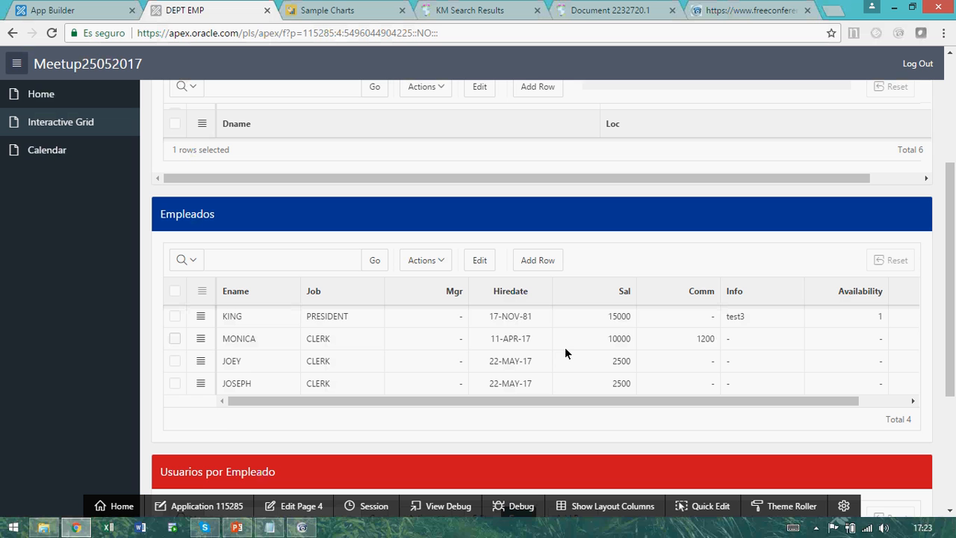
{"action": "left_click", "coordinate": [326, 339]}
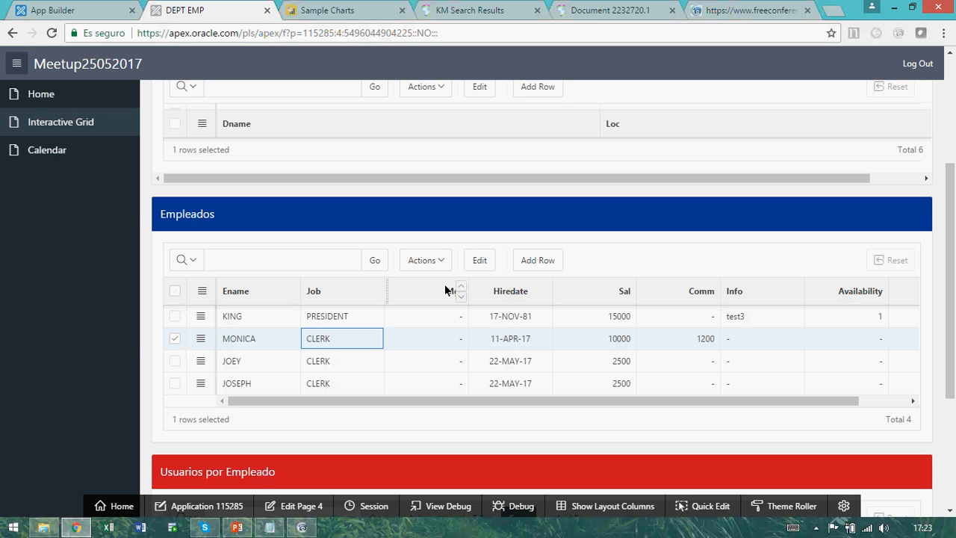
{"action": "scroll", "coordinate": [430, 187], "scroll_direction": "up", "scroll_amount": 5}
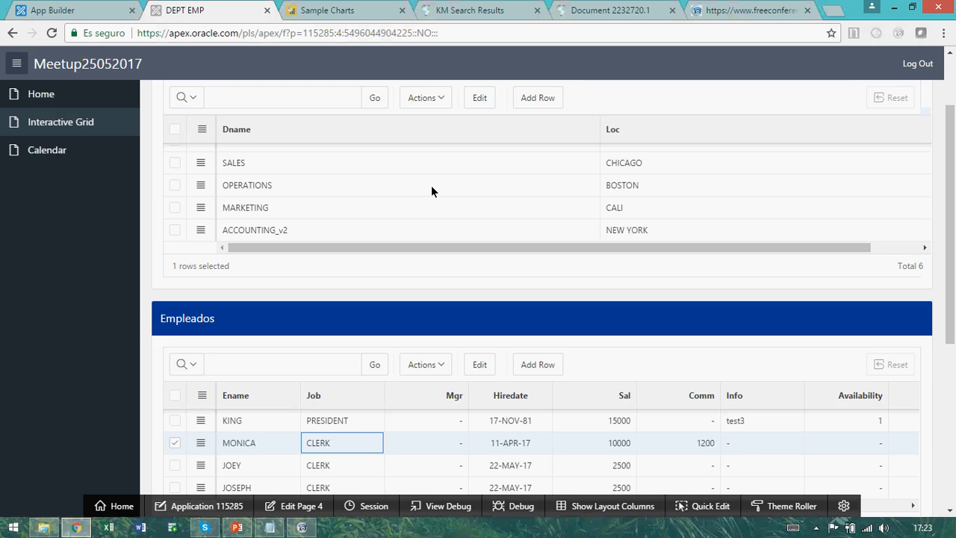
{"action": "scroll", "coordinate": [426, 278], "scroll_direction": "down", "scroll_amount": 5}
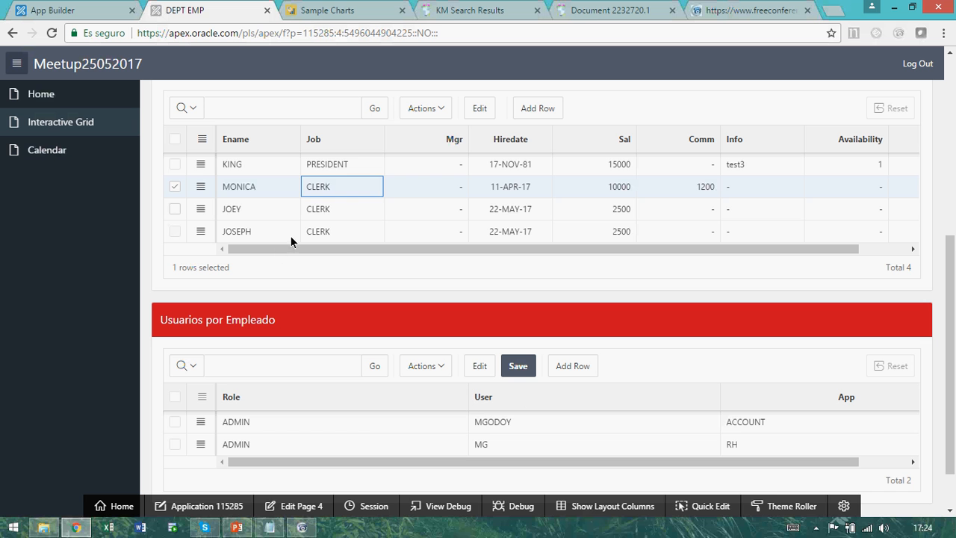
{"action": "left_click", "coordinate": [351, 211]}
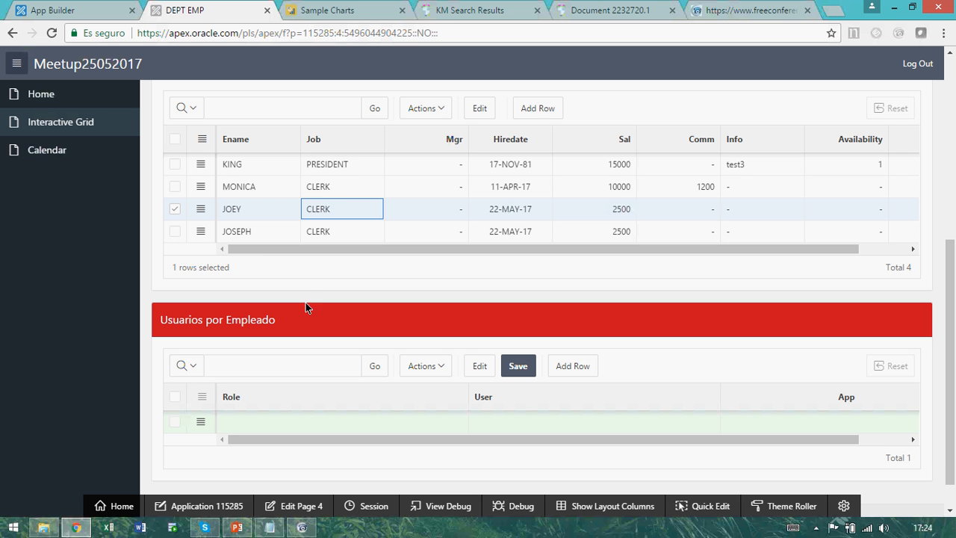
{"action": "left_click", "coordinate": [319, 192]}
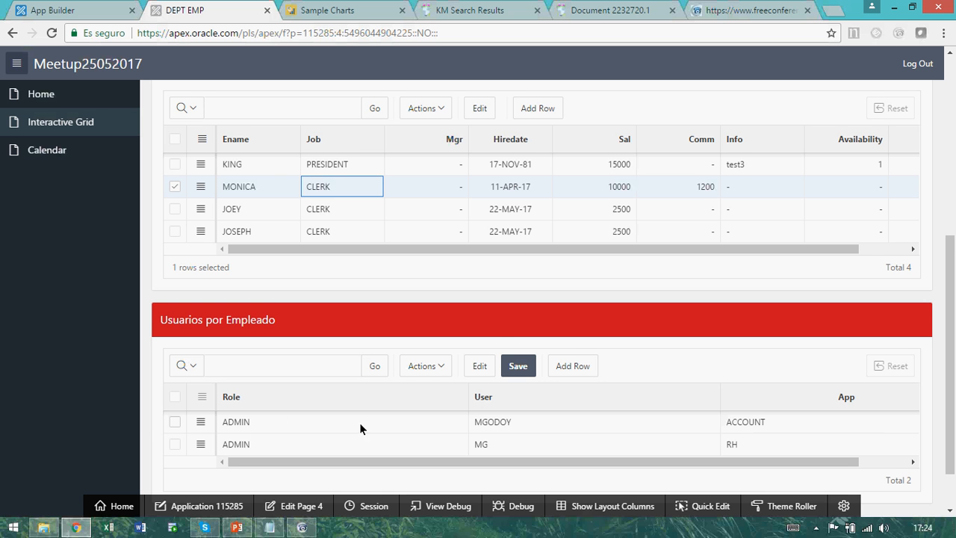
{"action": "scroll", "coordinate": [368, 425], "scroll_direction": "up", "scroll_amount": 5}
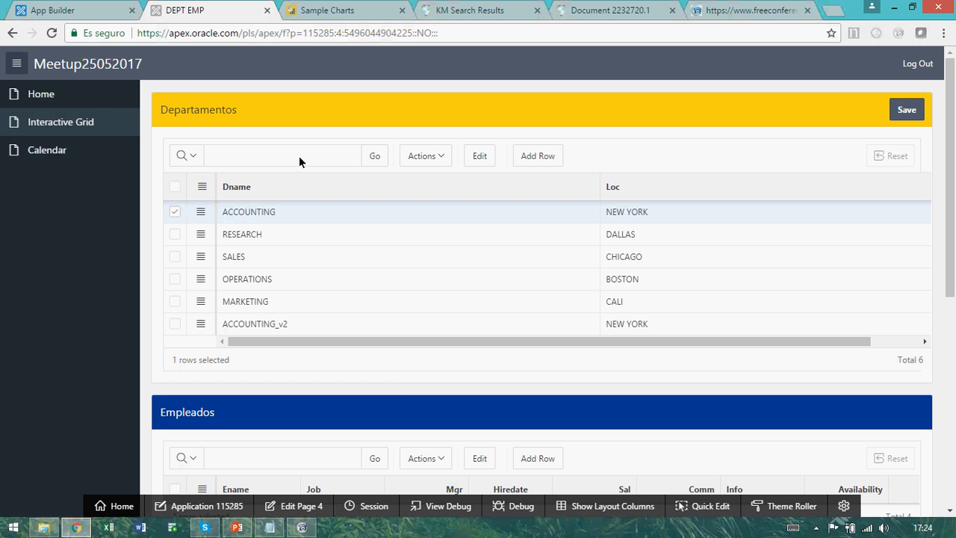
Step: Open page 4 for editing in Page Designer and select the Departamentos region to inspect its source query and properties
{"action": "left_click", "coordinate": [67, 9]}
{"action": "left_click", "coordinate": [170, 6]}
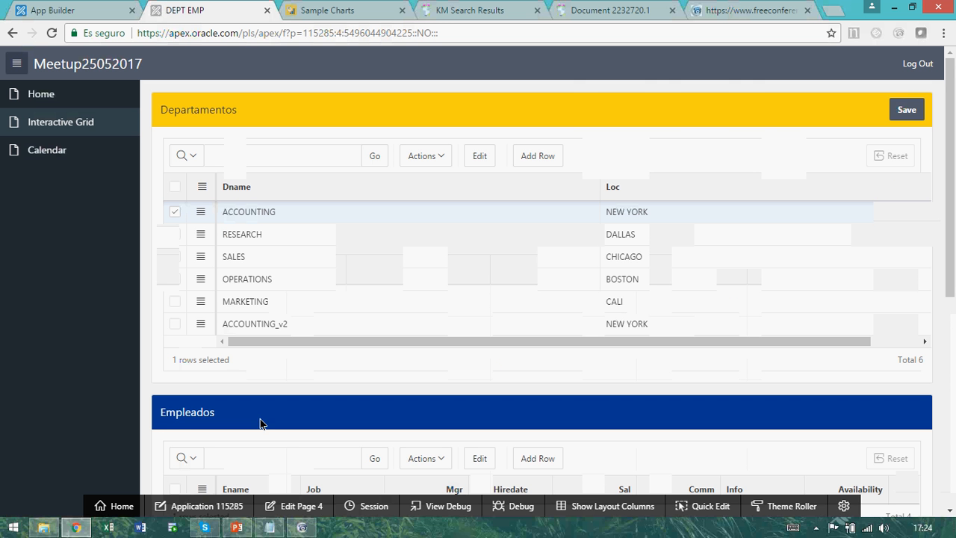
{"action": "left_click", "coordinate": [274, 505]}
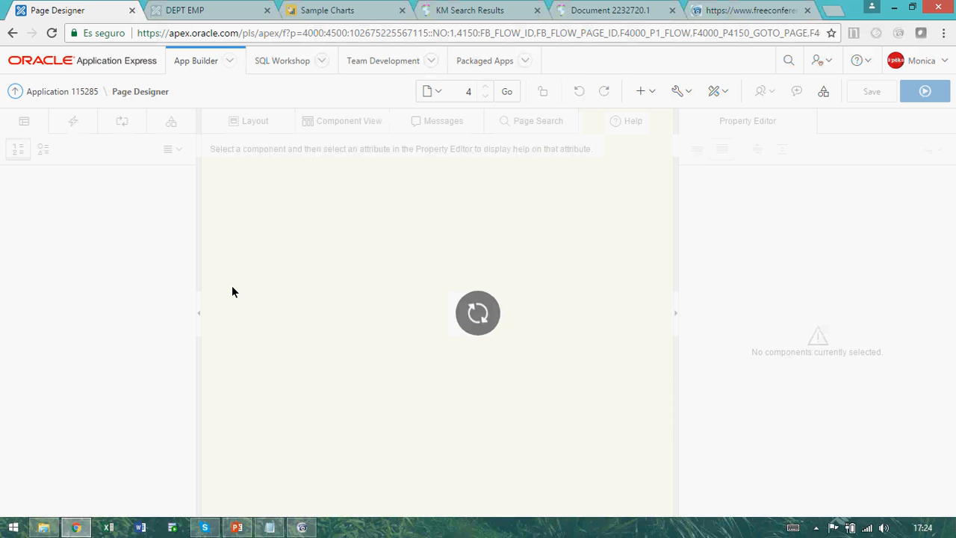
{"action": "left_click", "coordinate": [85, 249]}
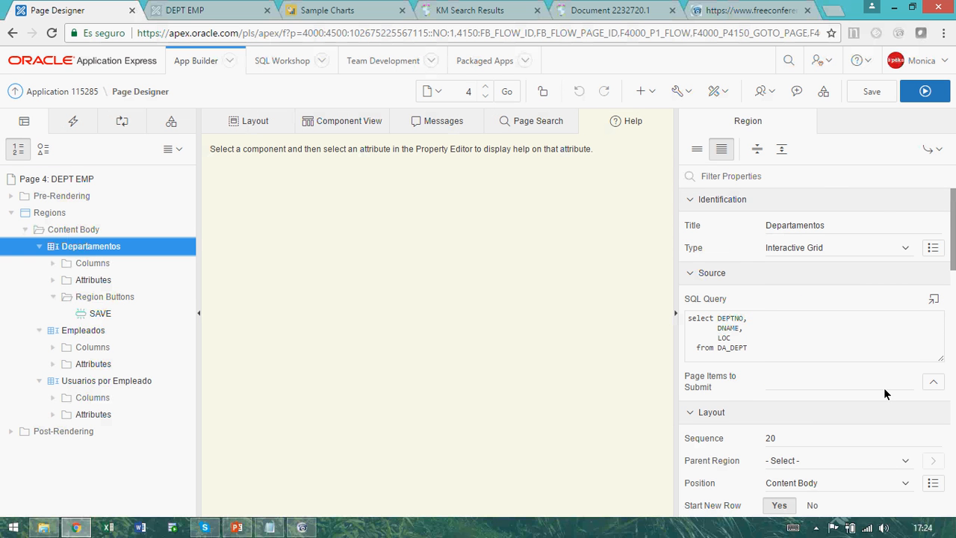
{"action": "scroll", "coordinate": [885, 392], "scroll_direction": "down", "scroll_amount": 3}
Step: Examine the Empleados region's SQL query and Master Region setting, and display its place in the page layout
{"action": "left_click", "coordinate": [70, 330]}
{"action": "scroll", "coordinate": [717, 343], "scroll_direction": "down", "scroll_amount": 5}
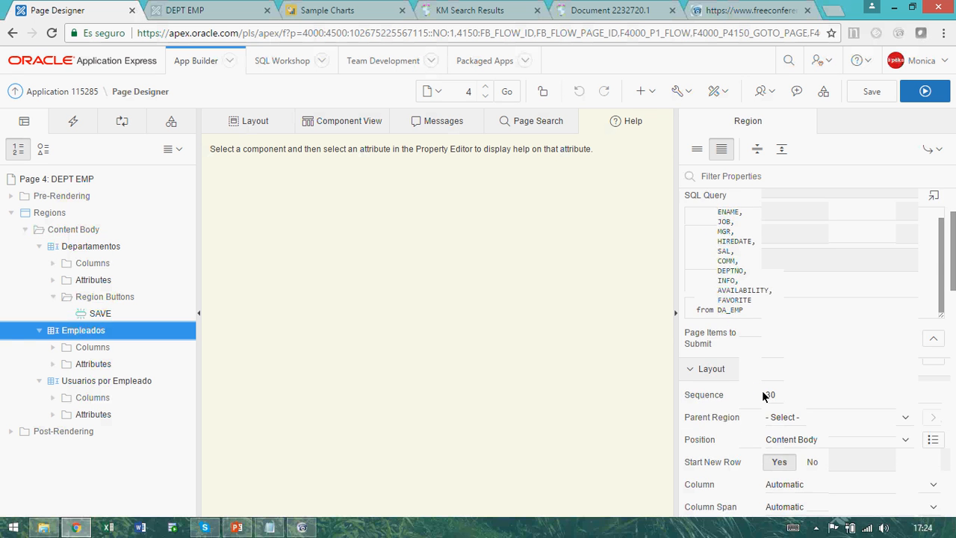
{"action": "scroll", "coordinate": [770, 395], "scroll_direction": "down", "scroll_amount": 8}
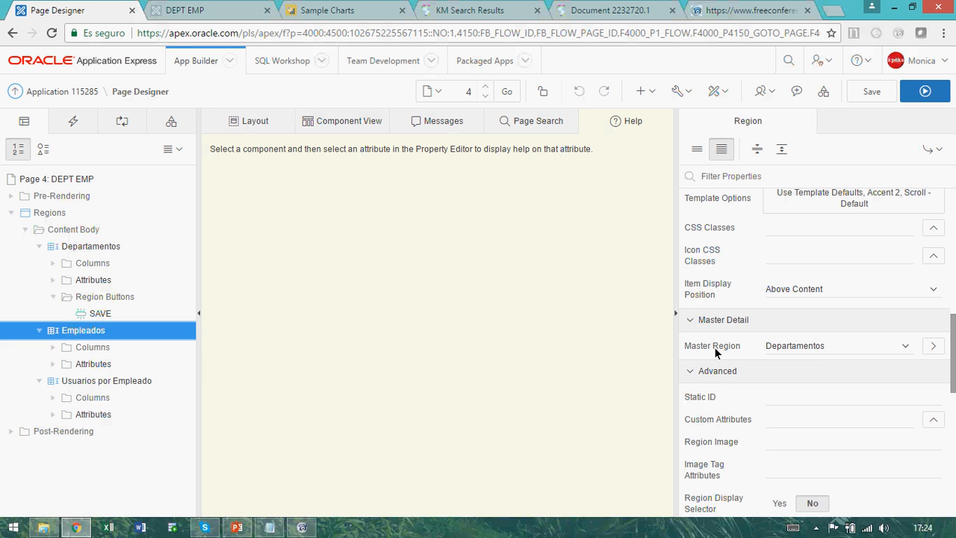
{"action": "left_click", "coordinate": [271, 124]}
{"action": "scroll", "coordinate": [440, 282], "scroll_direction": "up", "scroll_amount": 3}
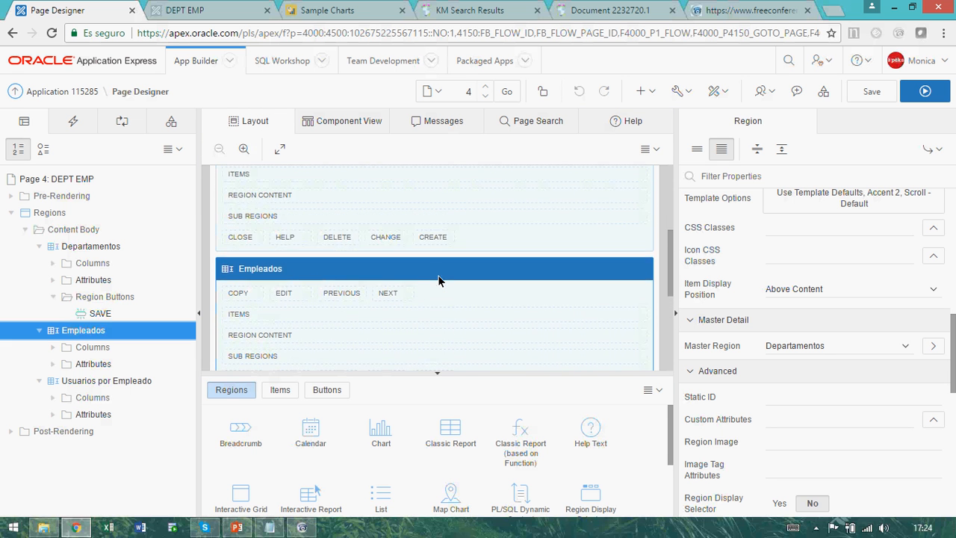
{"action": "scroll", "coordinate": [441, 282], "scroll_direction": "down", "scroll_amount": 1}
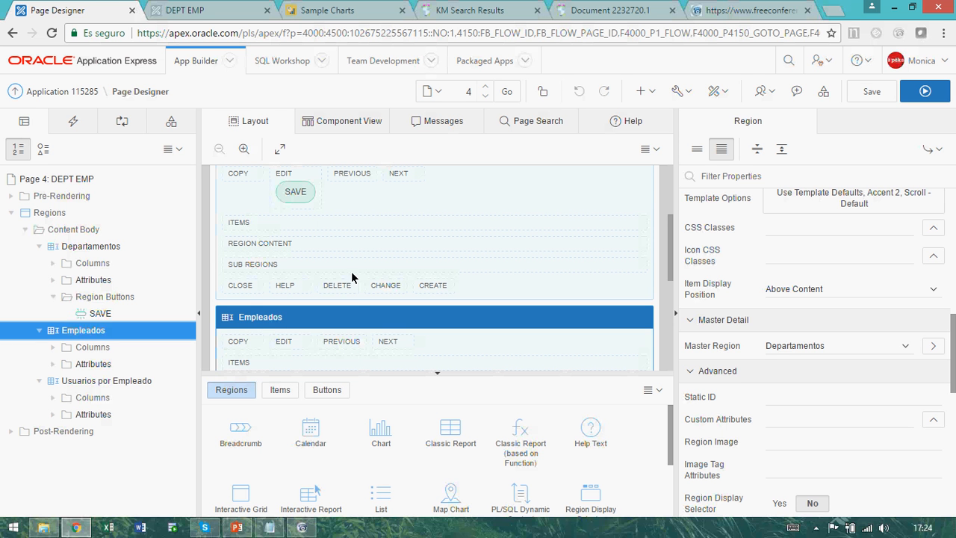
Step: Examine the Master Region of Usuarios por Empleado and the Master Column setting of its EMPNO column
{"action": "left_click", "coordinate": [89, 381]}
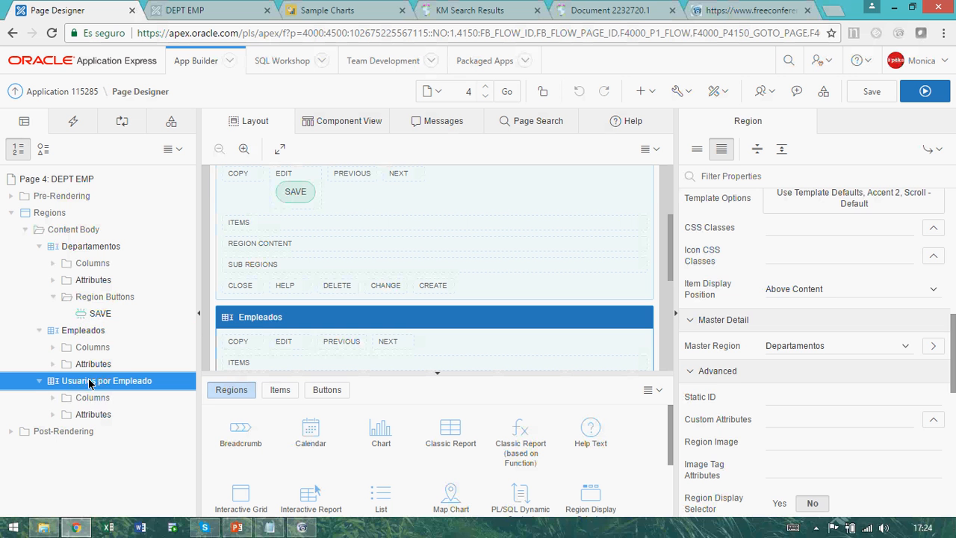
{"action": "scroll", "coordinate": [823, 356], "scroll_direction": "down", "scroll_amount": 10}
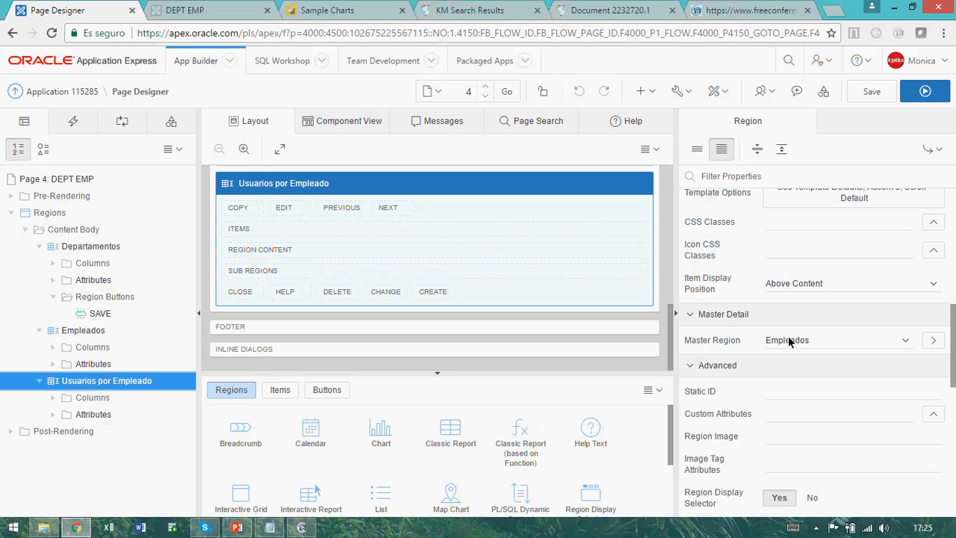
{"action": "left_click", "coordinate": [53, 397]}
{"action": "scroll", "coordinate": [67, 415], "scroll_direction": "down", "scroll_amount": 1}
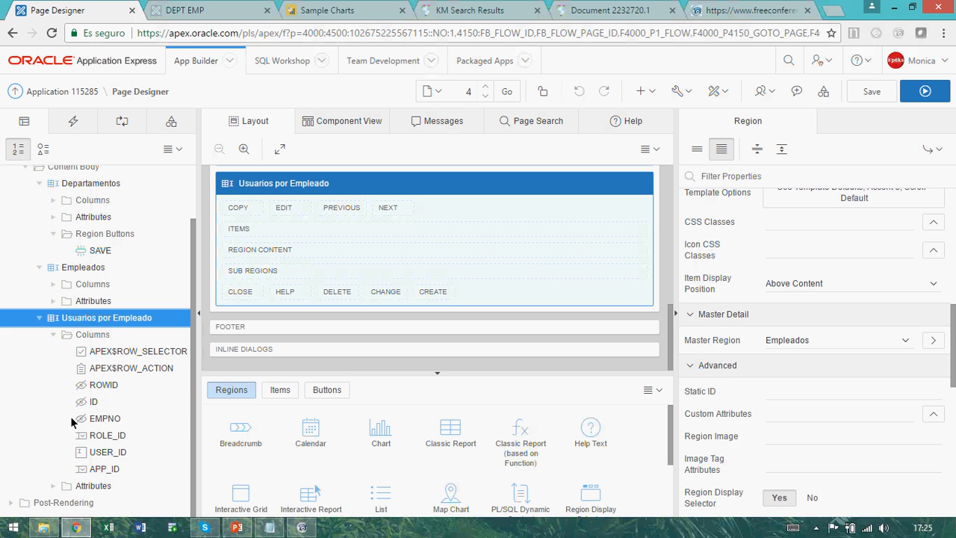
{"action": "left_click", "coordinate": [88, 419]}
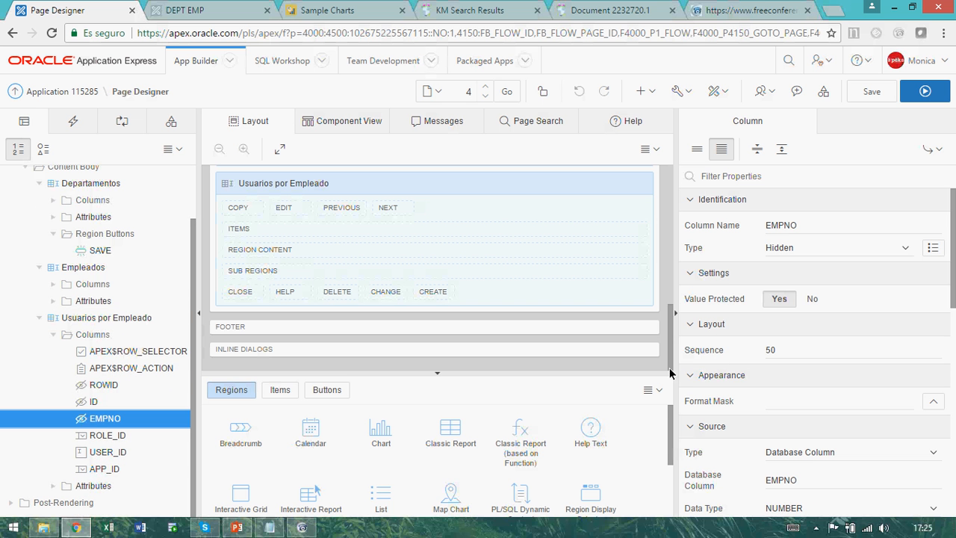
{"action": "scroll", "coordinate": [758, 418], "scroll_direction": "down", "scroll_amount": 3}
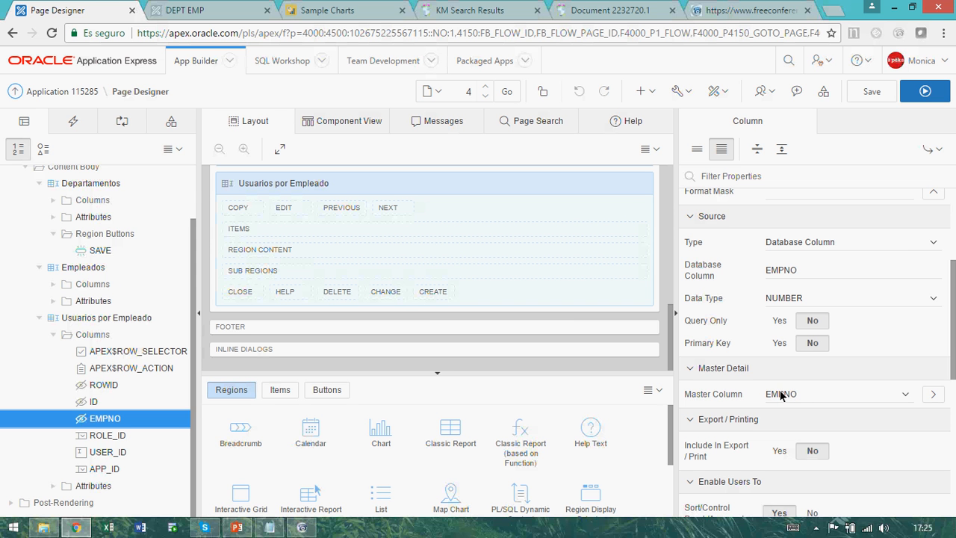
Step: Review the three grid regions in the layout, check the queries of the two detail regions, and look again at the running DEPT EMP page
{"action": "scroll", "coordinate": [321, 247], "scroll_direction": "up", "scroll_amount": 2}
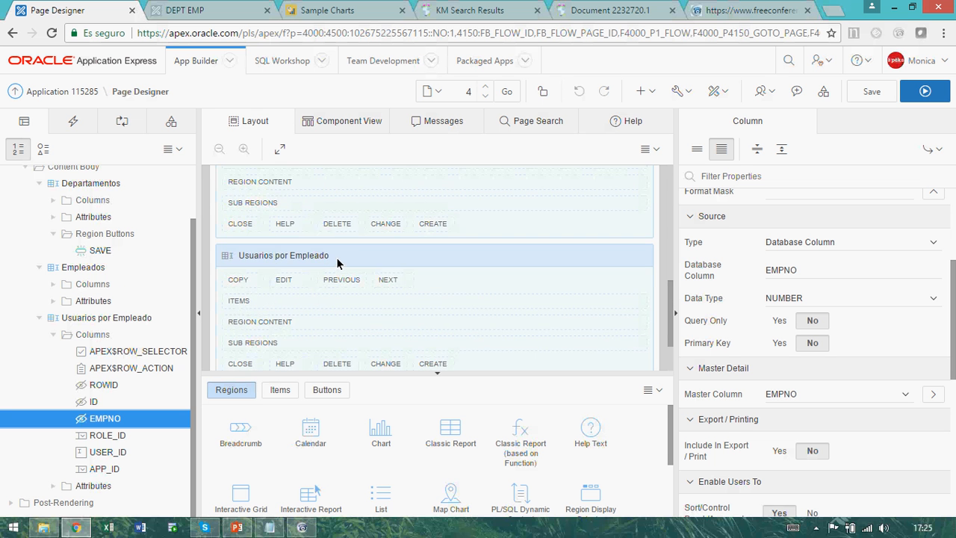
{"action": "scroll", "coordinate": [336, 257], "scroll_direction": "up", "scroll_amount": 5}
{"action": "scroll", "coordinate": [348, 265], "scroll_direction": "down", "scroll_amount": 2}
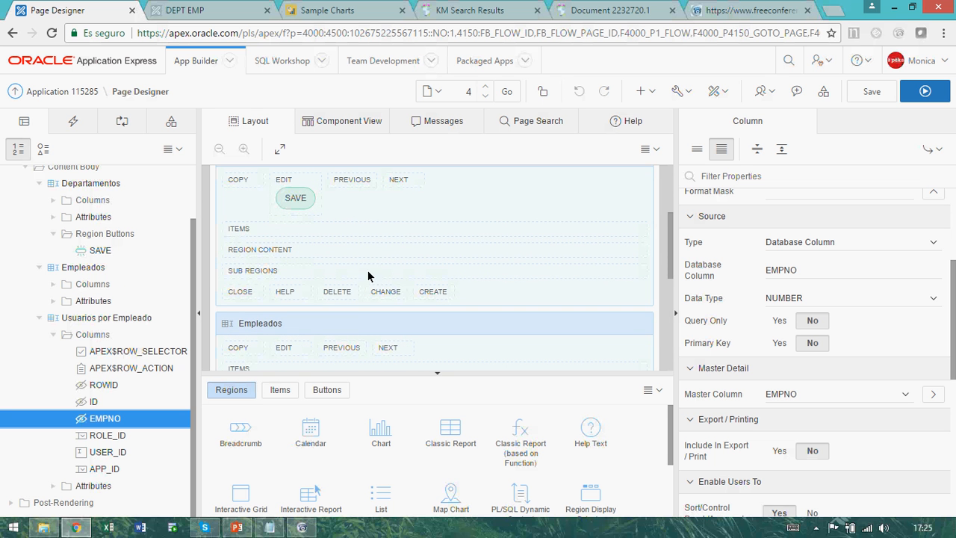
{"action": "scroll", "coordinate": [336, 284], "scroll_direction": "up", "scroll_amount": 4}
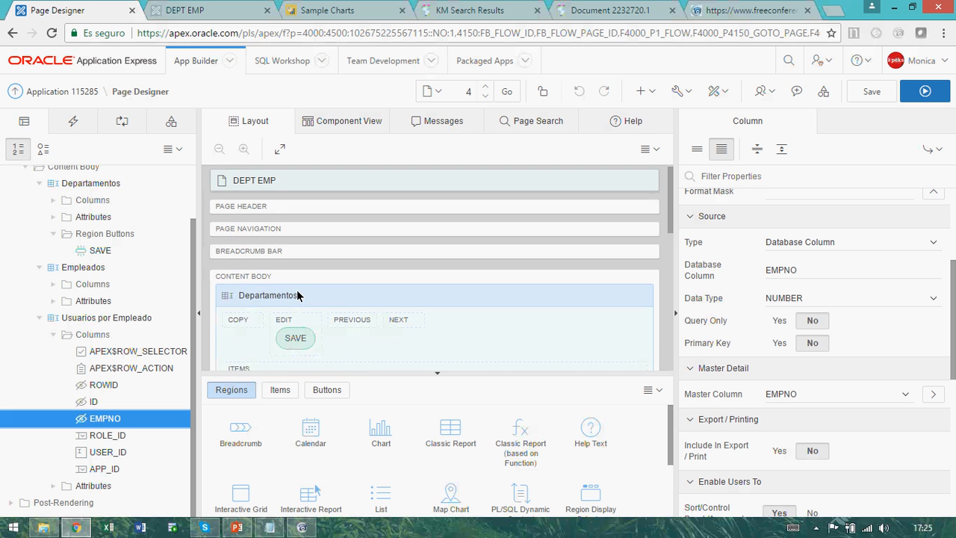
{"action": "scroll", "coordinate": [336, 306], "scroll_direction": "down", "scroll_amount": 4}
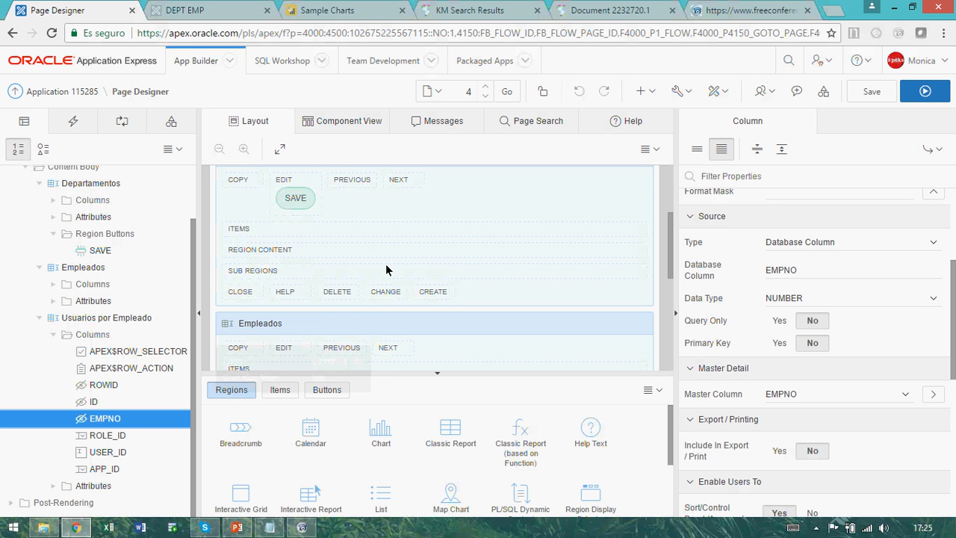
{"action": "left_click", "coordinate": [373, 327]}
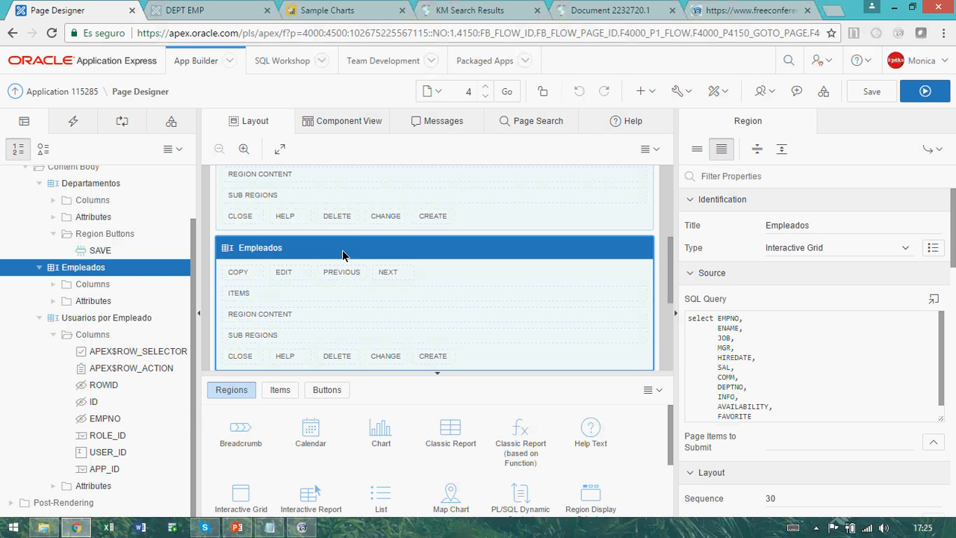
{"action": "scroll", "coordinate": [349, 256], "scroll_direction": "down", "scroll_amount": 3}
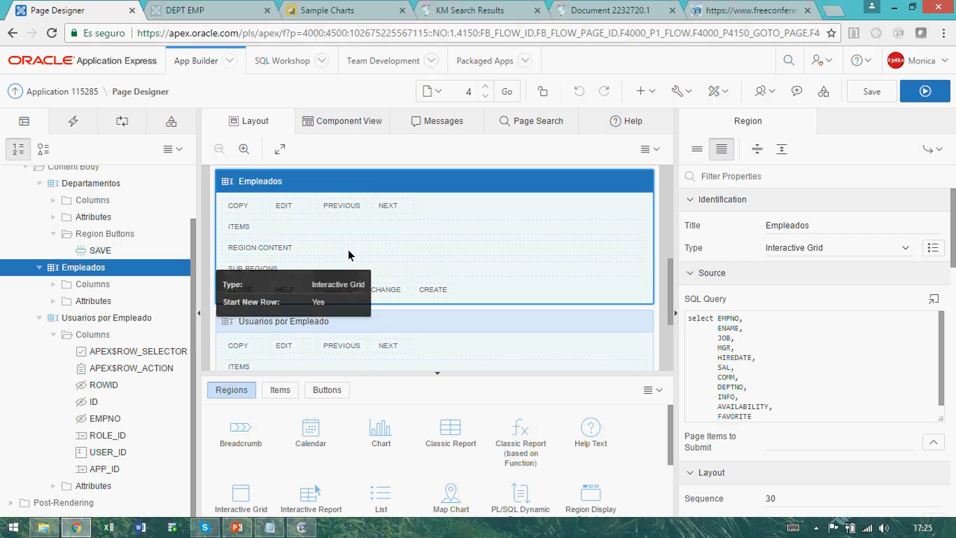
{"action": "scroll", "coordinate": [368, 257], "scroll_direction": "up", "scroll_amount": 2}
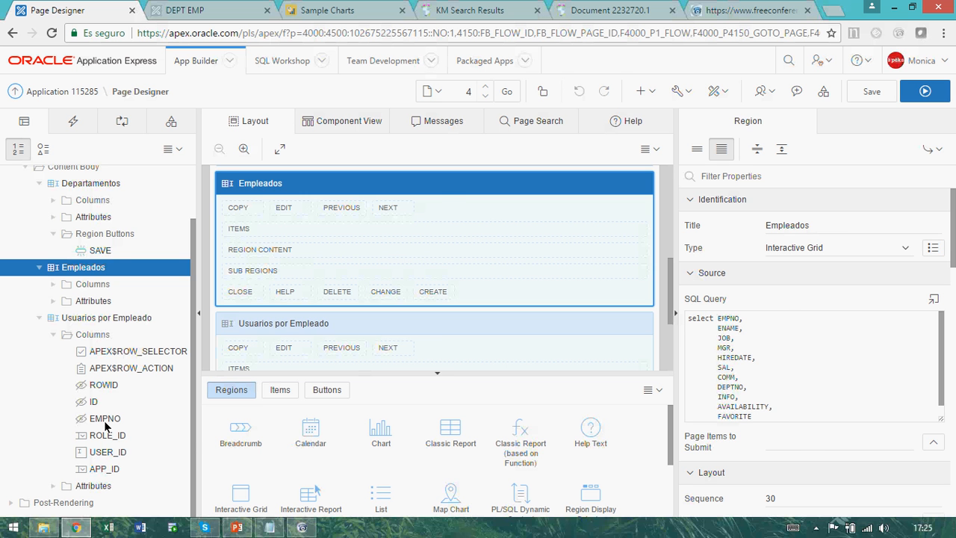
{"action": "left_click", "coordinate": [309, 330]}
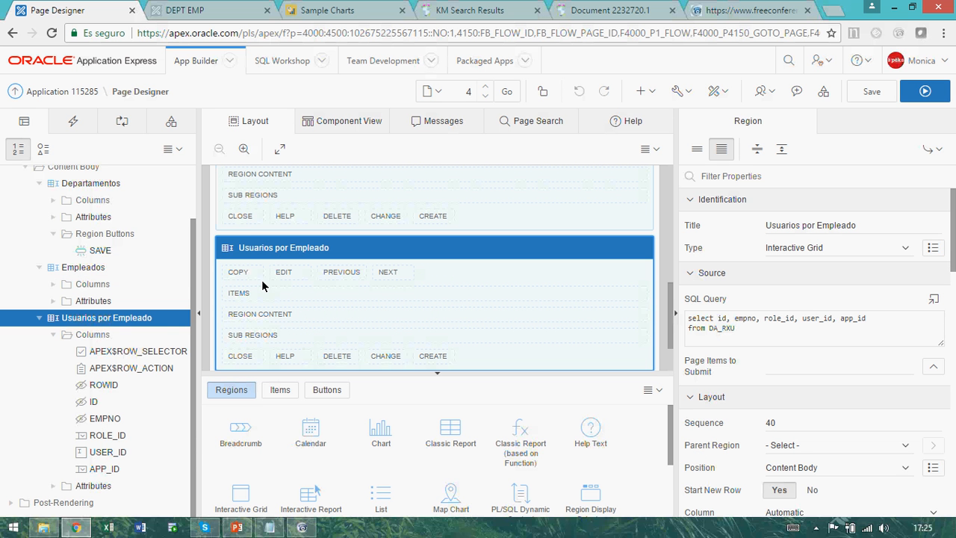
{"action": "scroll", "coordinate": [295, 255], "scroll_direction": "up", "scroll_amount": 1}
{"action": "scroll", "coordinate": [294, 255], "scroll_direction": "up", "scroll_amount": 2}
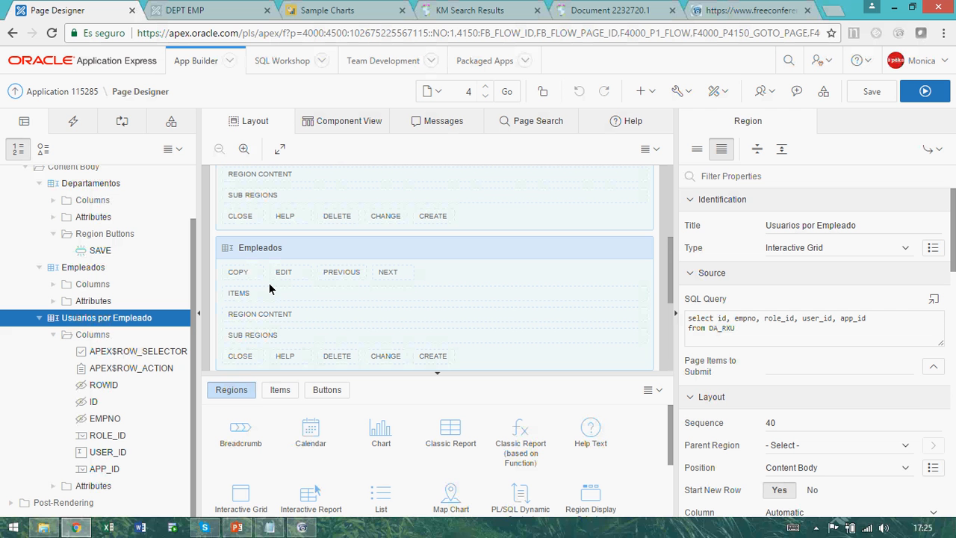
{"action": "scroll", "coordinate": [280, 293], "scroll_direction": "up", "scroll_amount": 3}
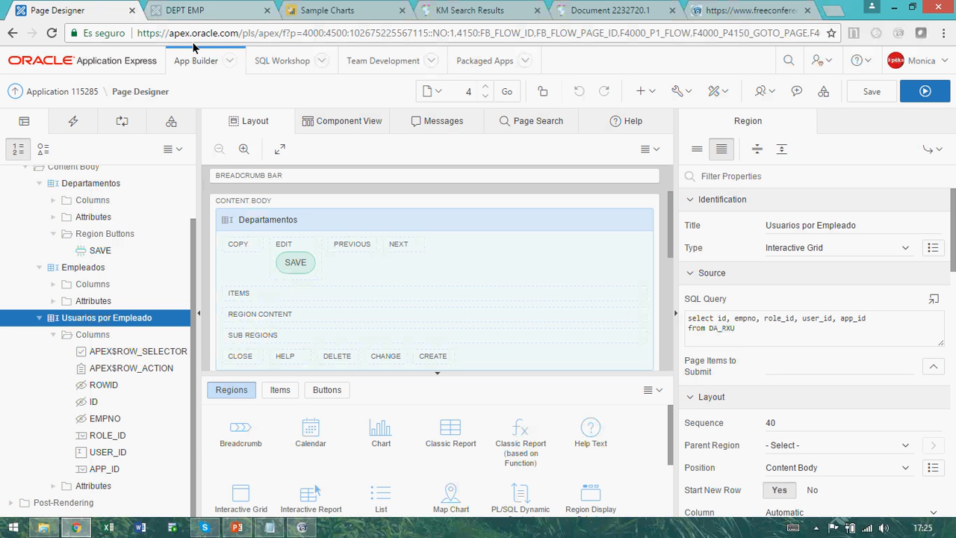
{"action": "left_click", "coordinate": [191, 8]}
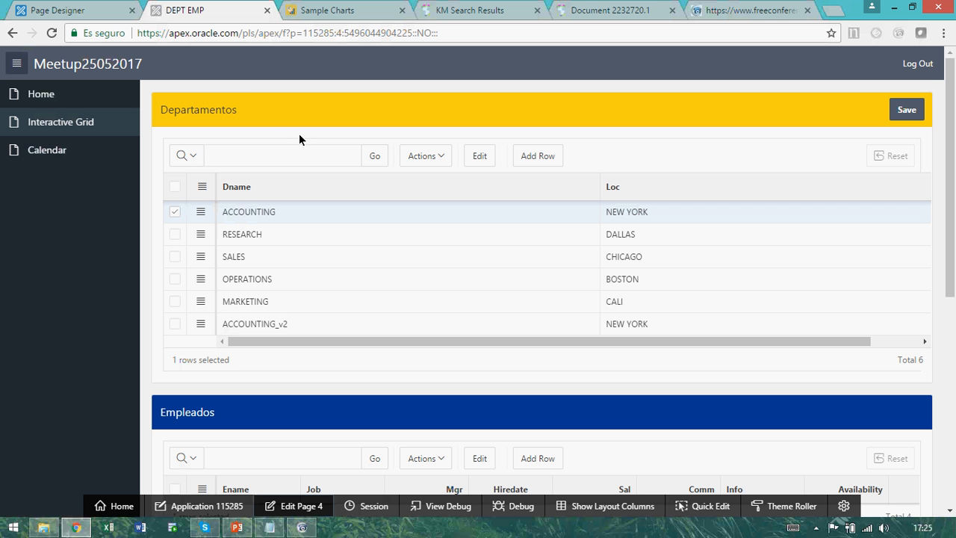
{"action": "scroll", "coordinate": [257, 163], "scroll_direction": "down", "scroll_amount": 1}
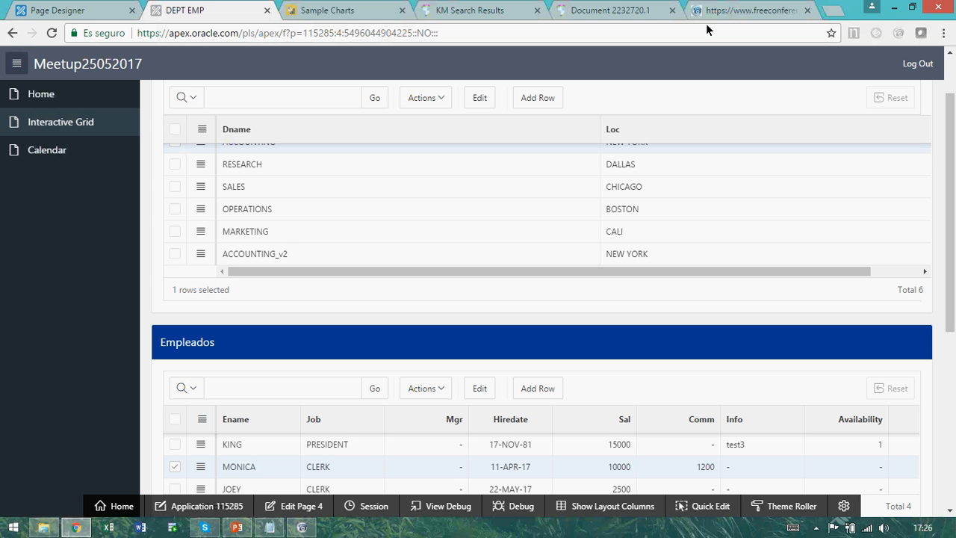
Step: Return to Page Designer and create a new validation in the Validating stage of page 4's processing
{"action": "left_click", "coordinate": [69, 11]}
{"action": "left_click", "coordinate": [106, 119]}
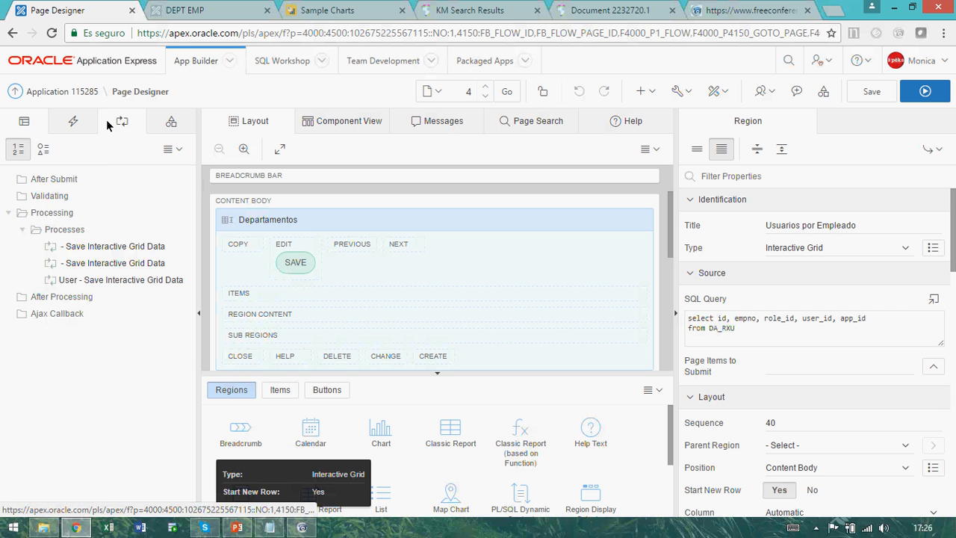
{"action": "left_click", "coordinate": [50, 197]}
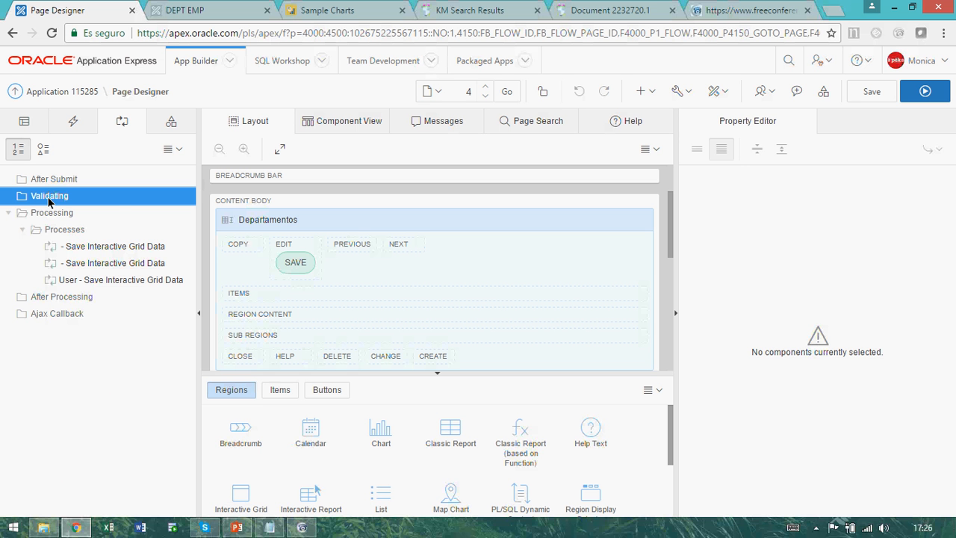
{"action": "right_click", "coordinate": [50, 202]}
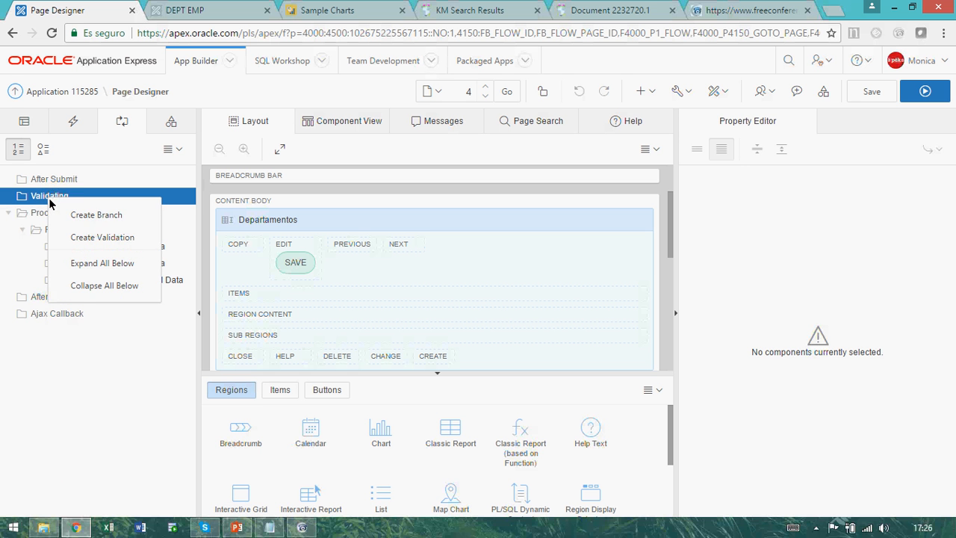
{"action": "left_click", "coordinate": [75, 234]}
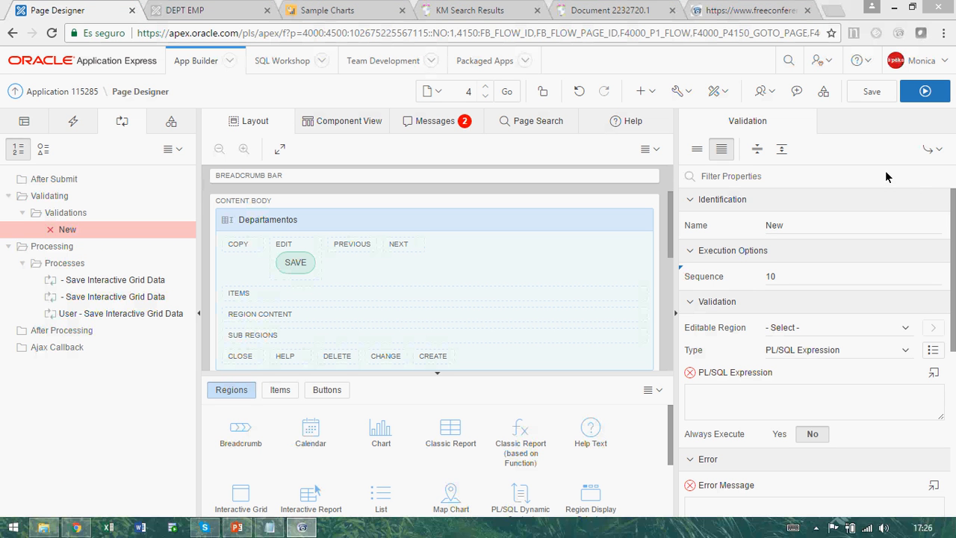
Step: Set the new validation's Editable Region to Empleados and its Type to PL/SQL Error, and review its code and error settings
{"action": "left_click", "coordinate": [846, 334]}
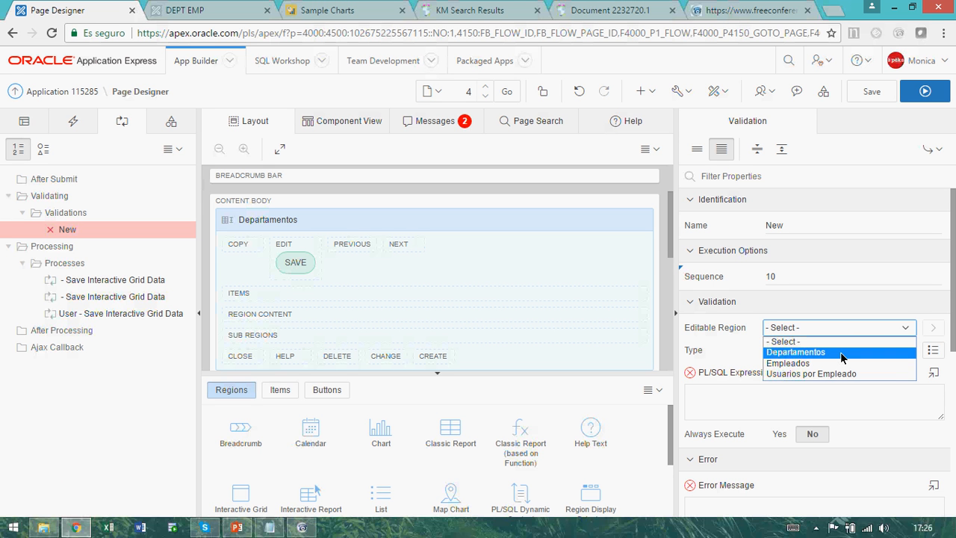
{"action": "left_click", "coordinate": [838, 362]}
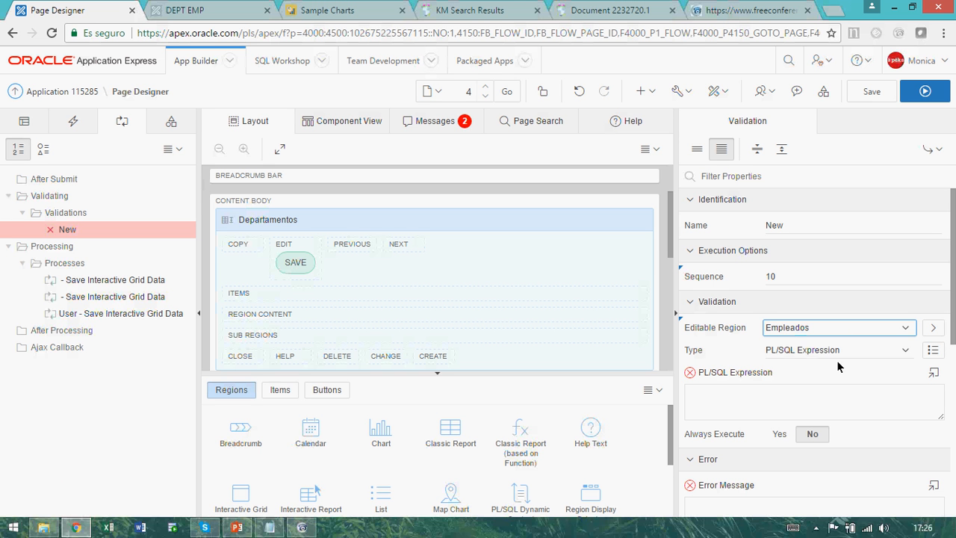
{"action": "left_click", "coordinate": [852, 357]}
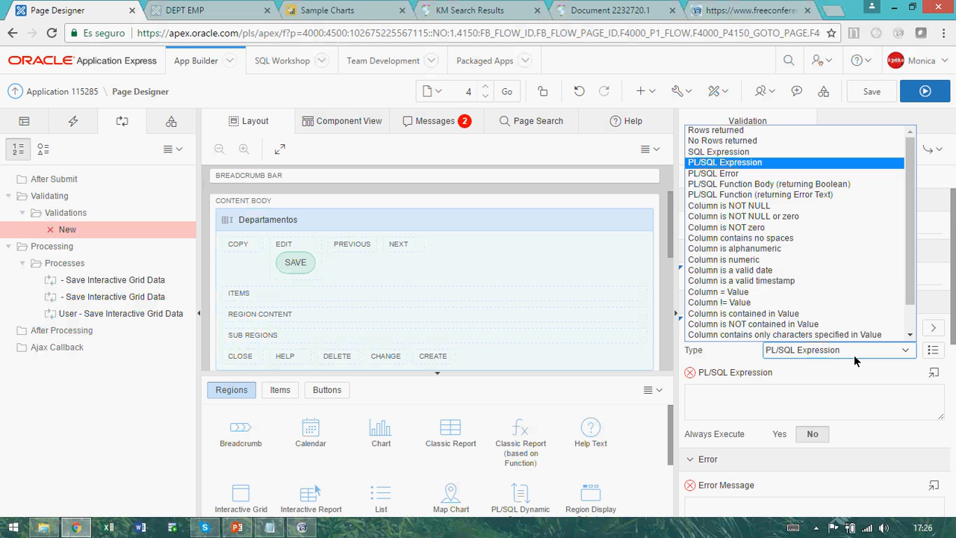
{"action": "left_click", "coordinate": [746, 174]}
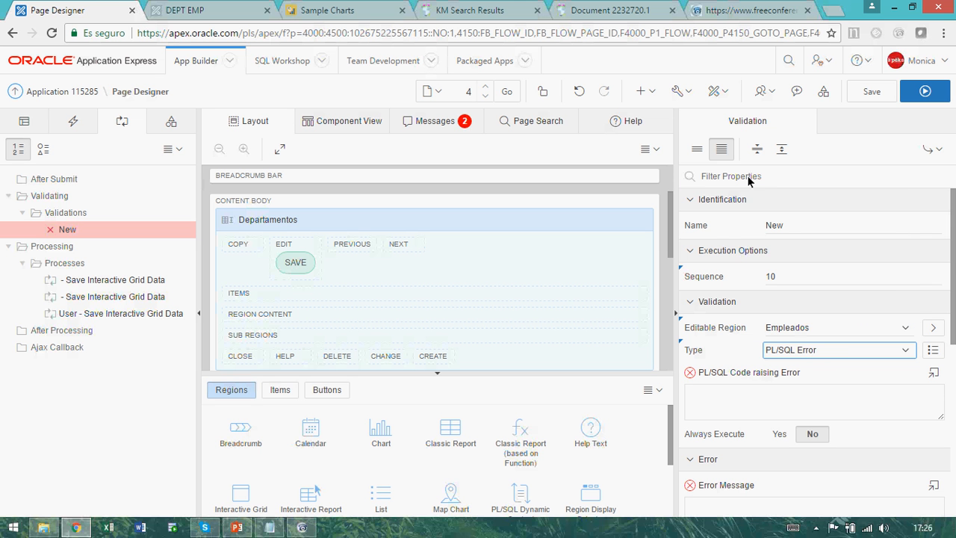
{"action": "left_click", "coordinate": [773, 389]}
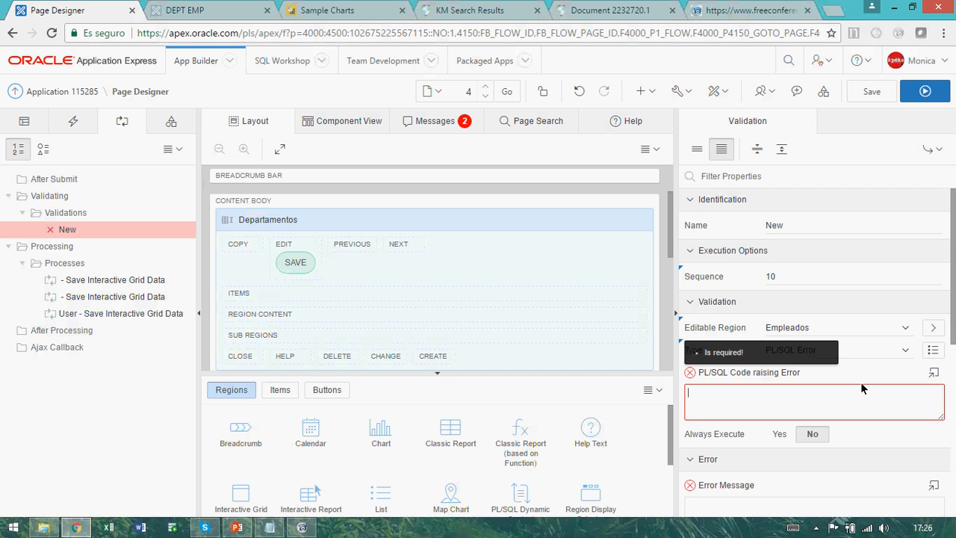
{"action": "scroll", "coordinate": [863, 418], "scroll_direction": "down", "scroll_amount": 2}
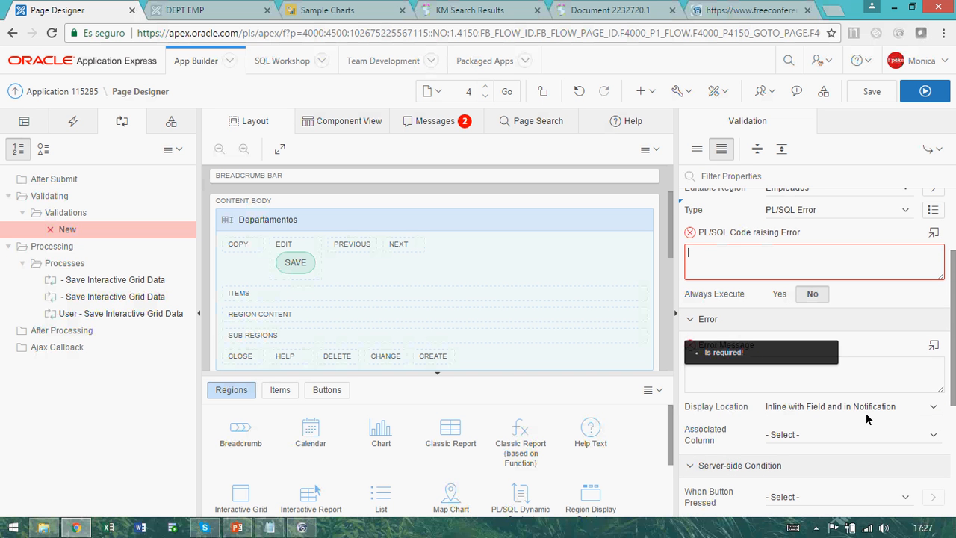
Step: Delete the new validation from the page's Validating stage
{"action": "left_click", "coordinate": [46, 230]}
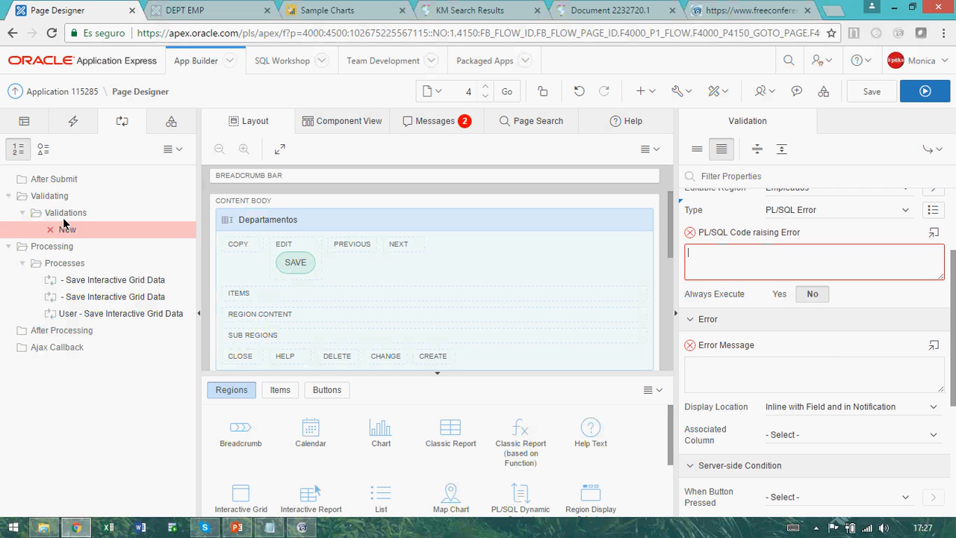
{"action": "left_click", "coordinate": [69, 231]}
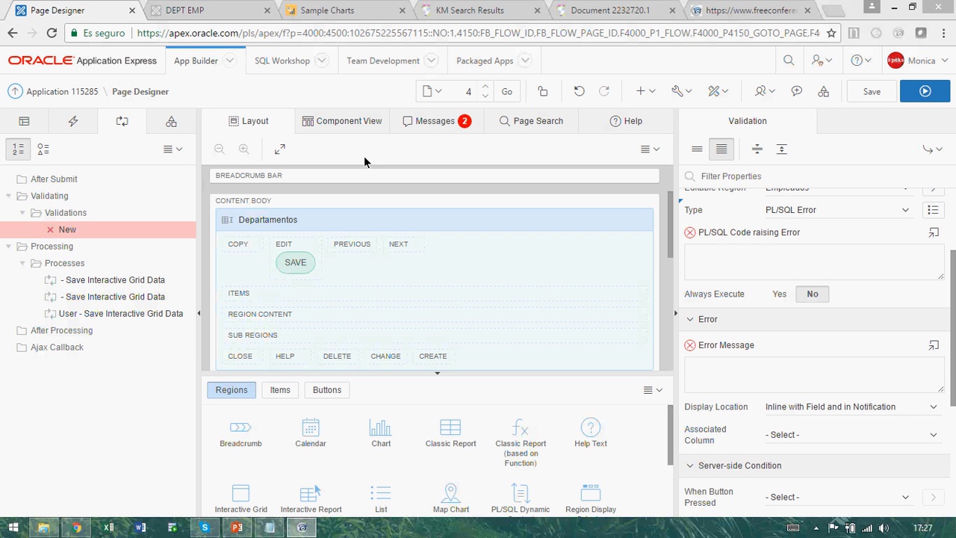
{"action": "left_click", "coordinate": [68, 229]}
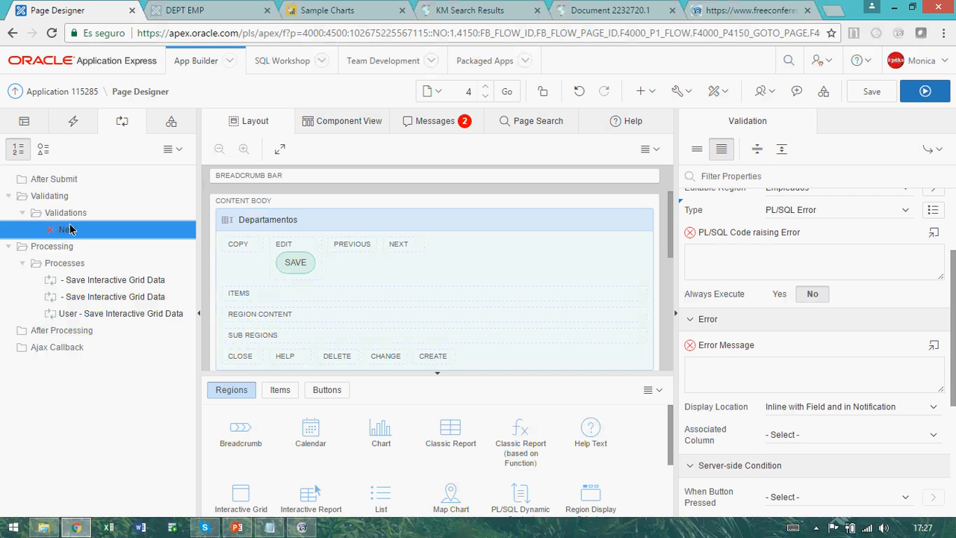
{"action": "key", "text": "Delete"}
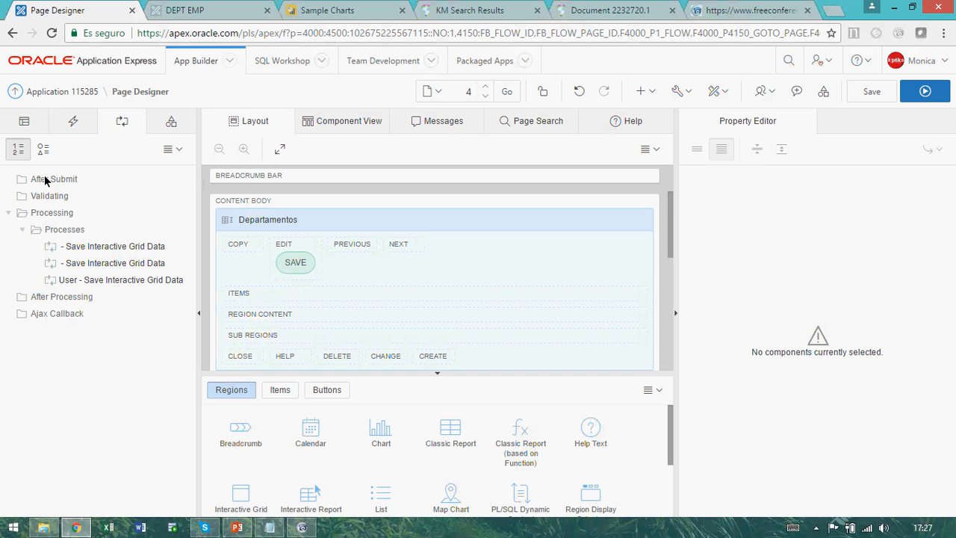
Step: Switch to the PowerPoint presentation and show slide 8, Oracle JET Charts, as a full-screen slide show
{"action": "left_click", "coordinate": [250, 528]}
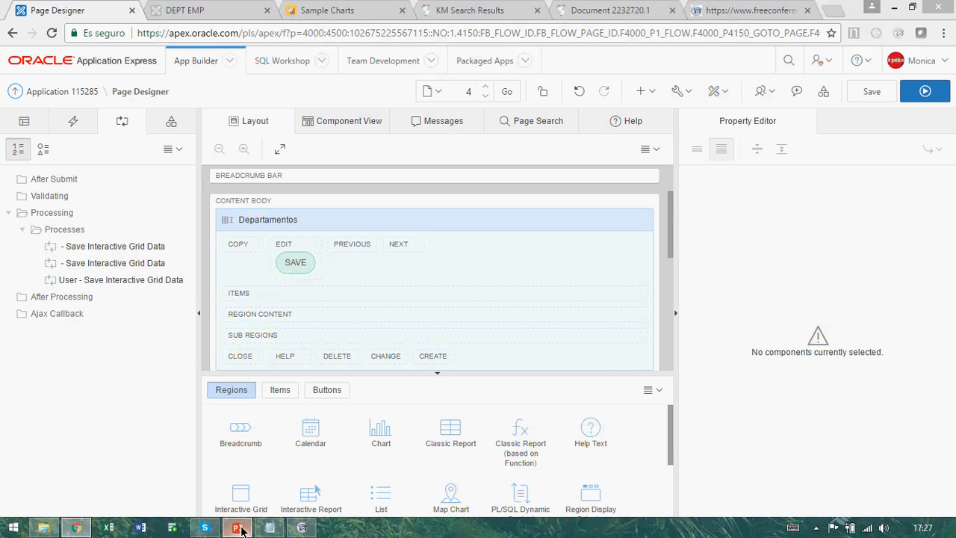
{"action": "left_click", "coordinate": [82, 404]}
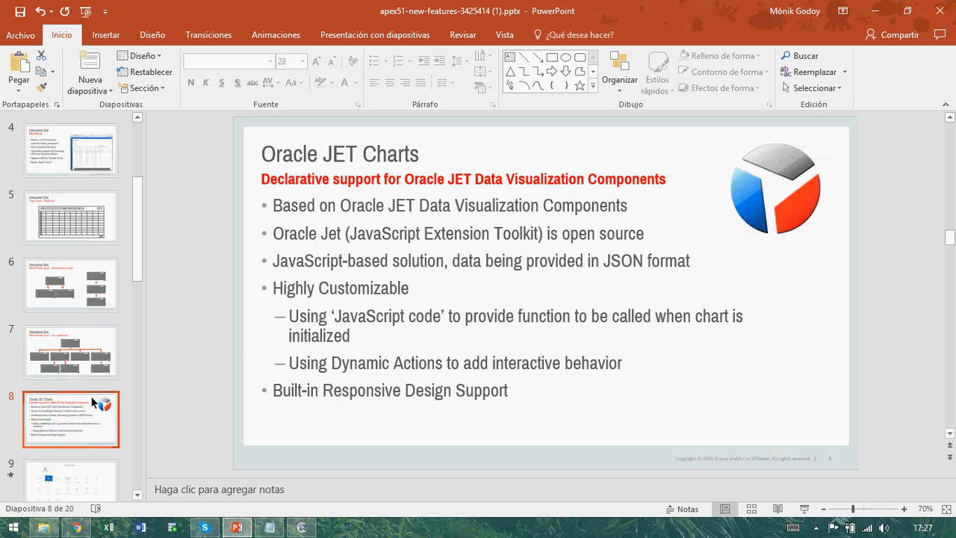
{"action": "left_click", "coordinate": [804, 508]}
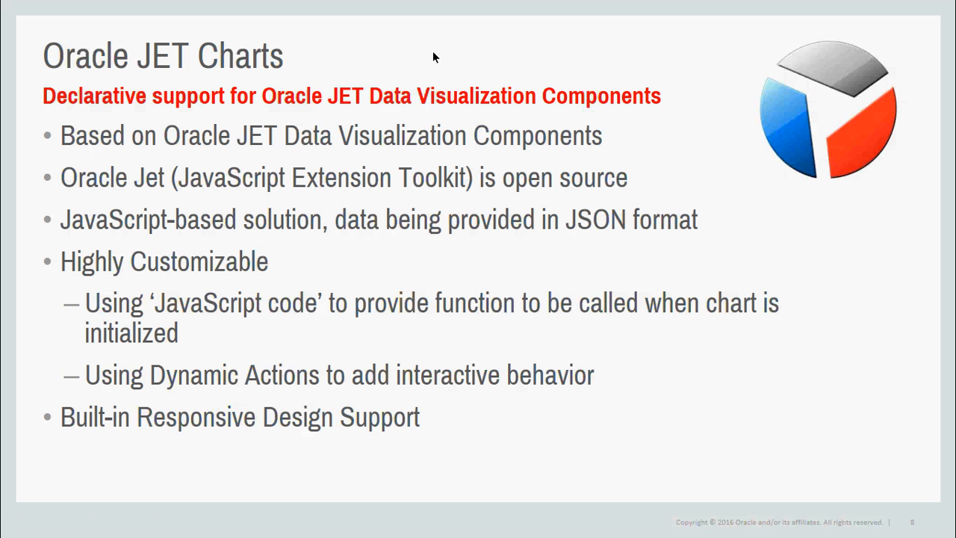